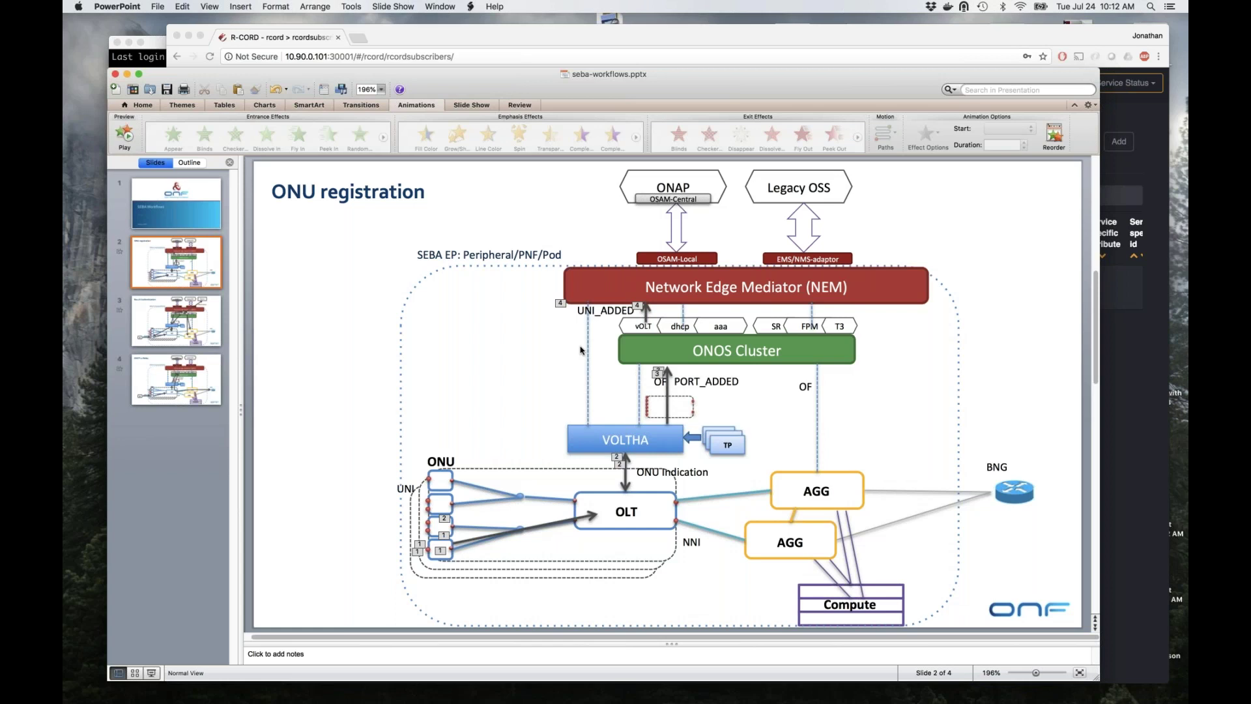
# Bring the R-CORD Subscribers page in front of the ONU registration slide.
pyautogui.click(577, 35)
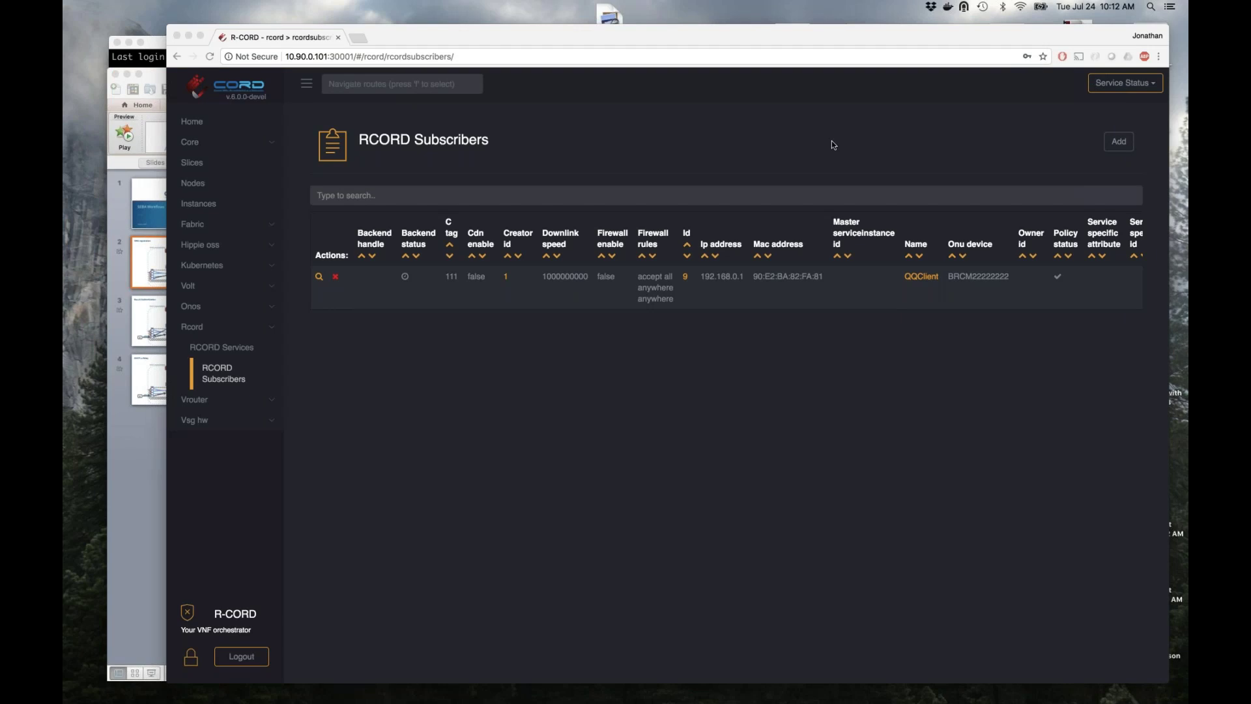
# Zoom the Subscribers page to 125%, then switch to the terminal desktop space.
pyautogui.click(747, 437)
pyautogui.press('super+equal')
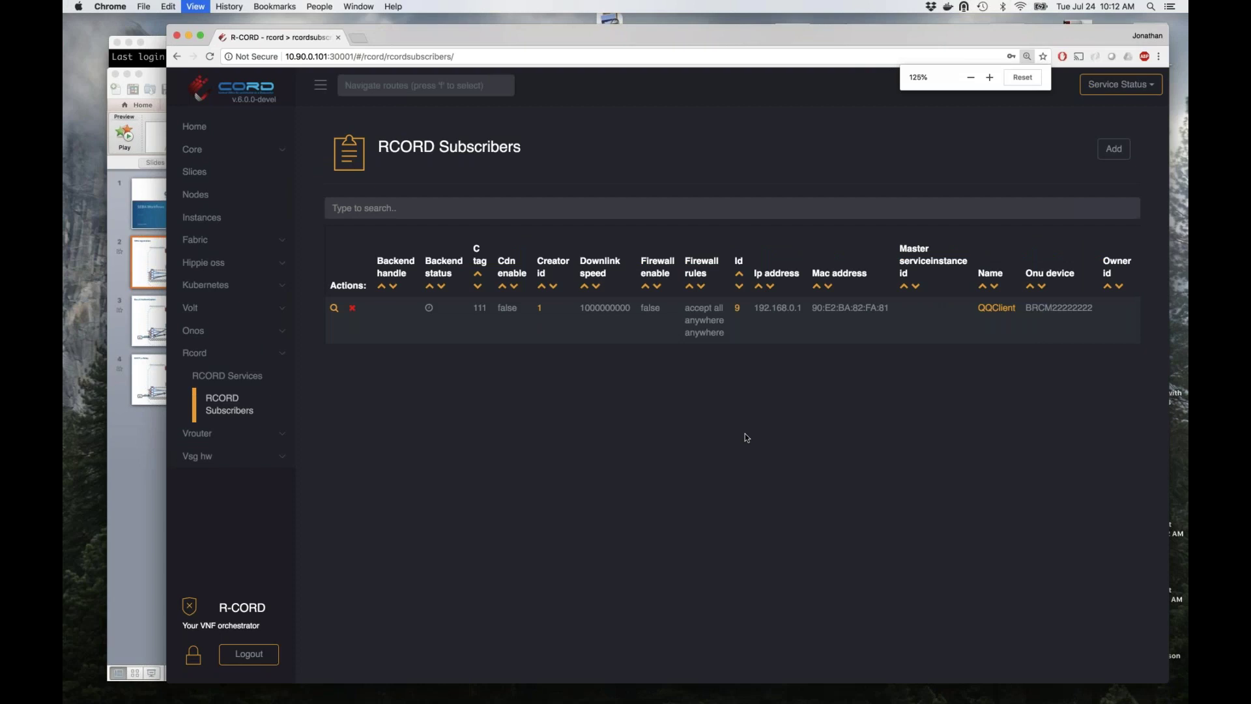
pyautogui.press('super+equal')
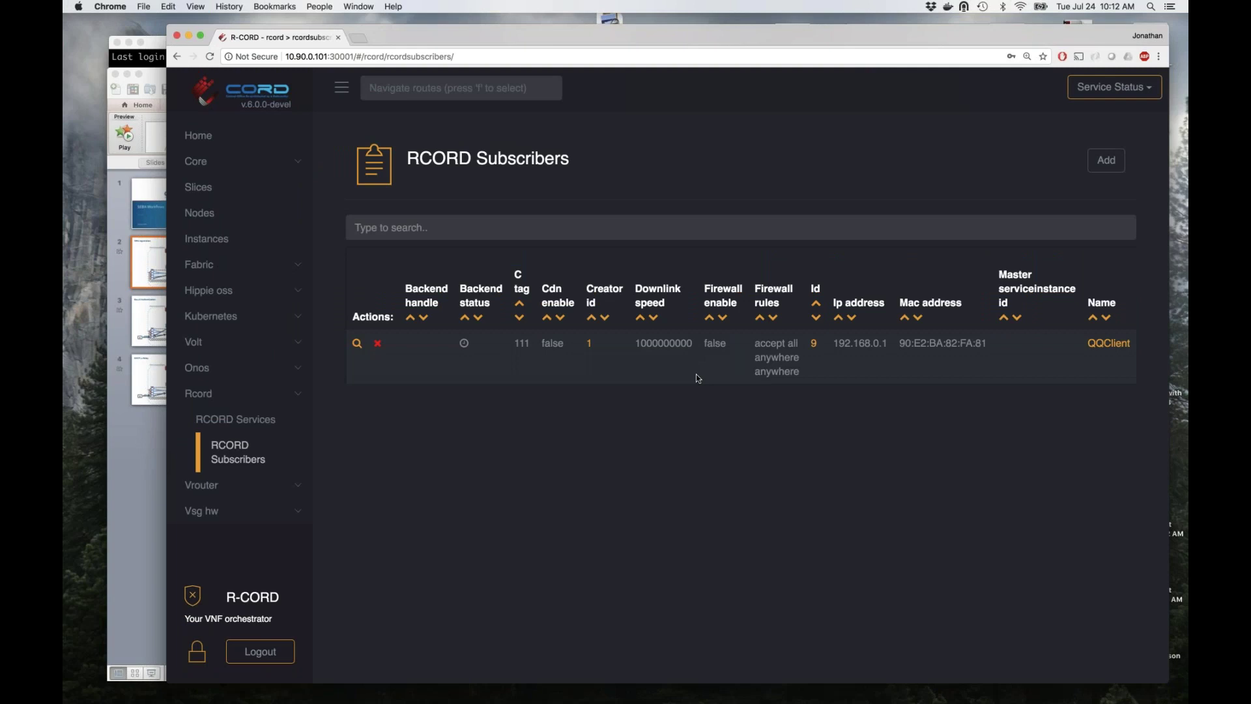
pyautogui.hotkey('ctrl', 'Left')
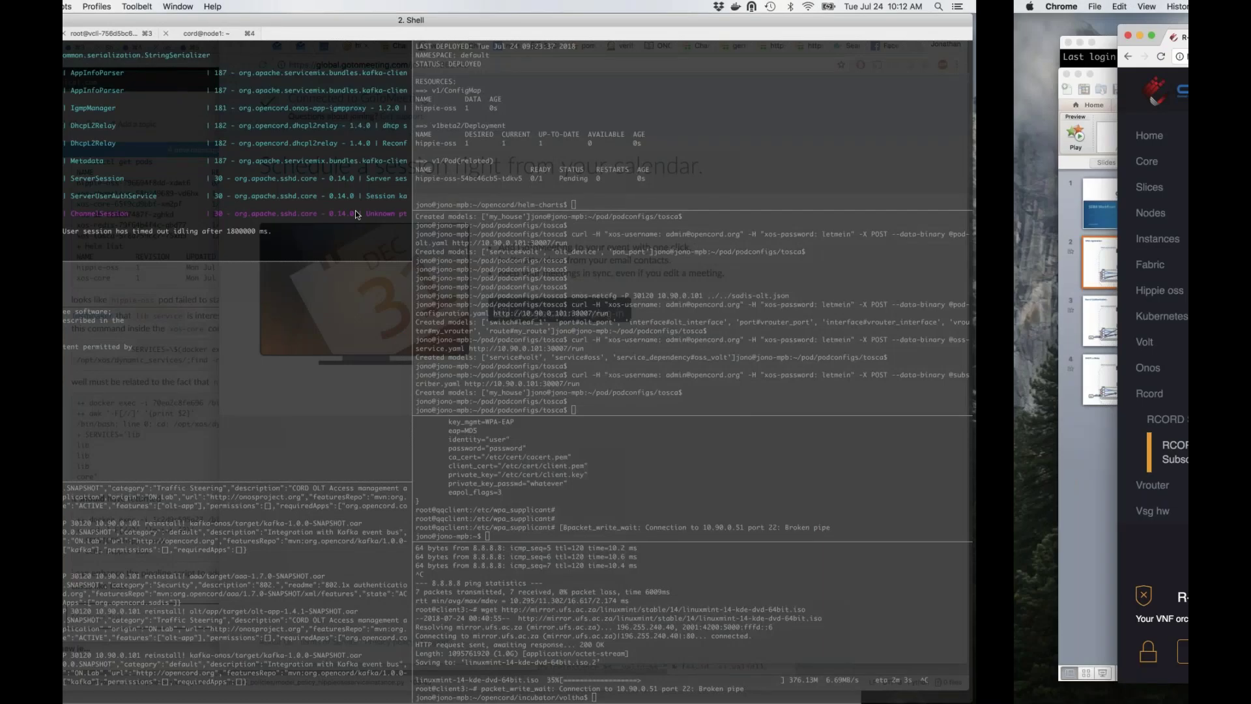
# Check the OLT log tab, return to Shell tab 1, then go back to the browser space.
pyautogui.press('super+2')
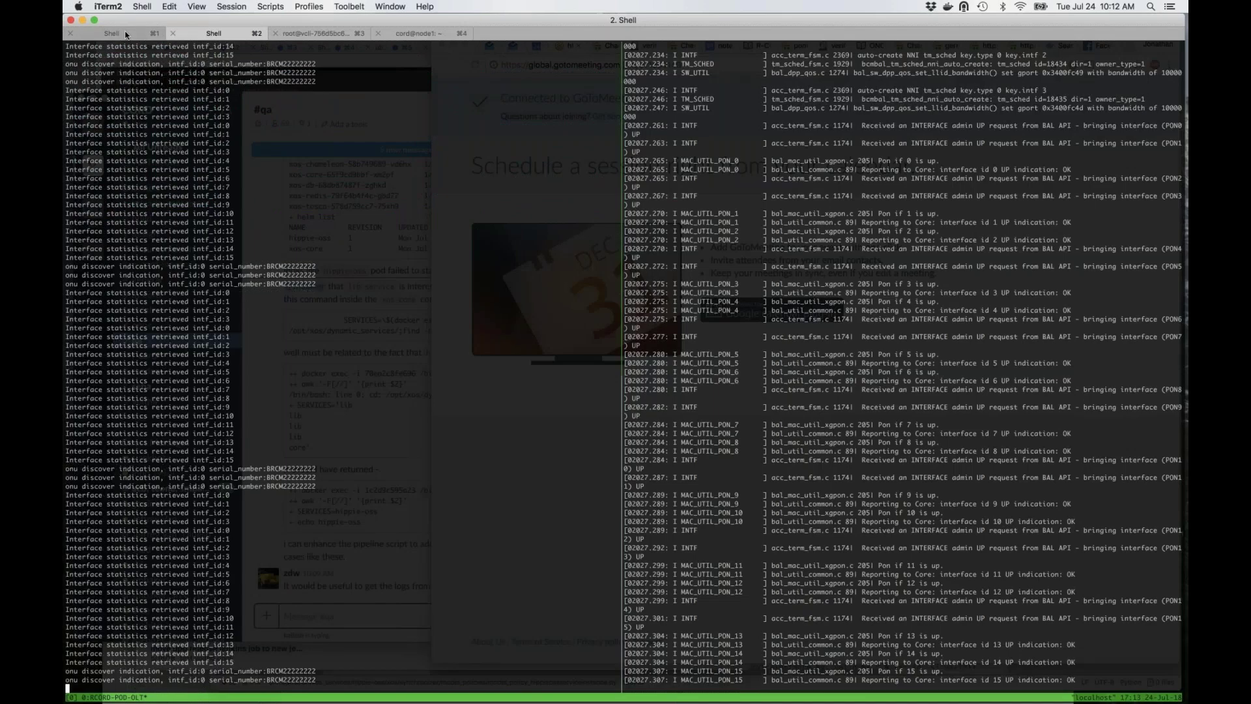
pyautogui.click(126, 35)
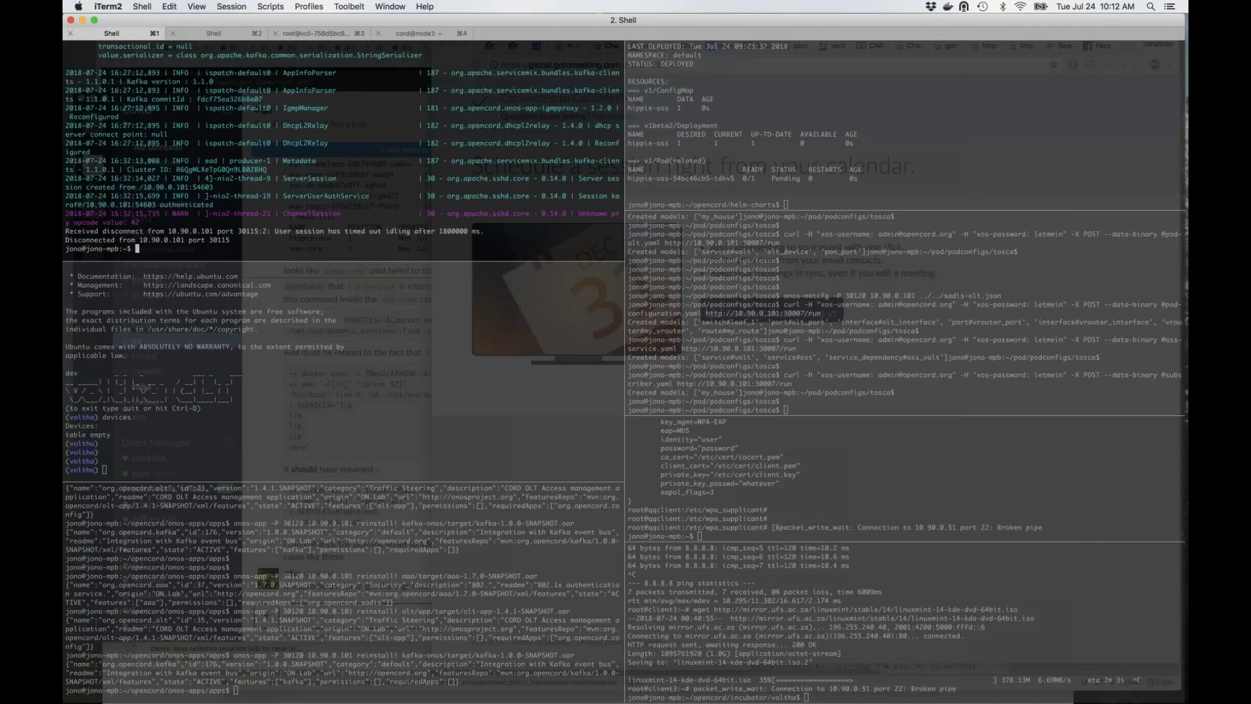
pyautogui.hotkey('ctrl', 'Right')
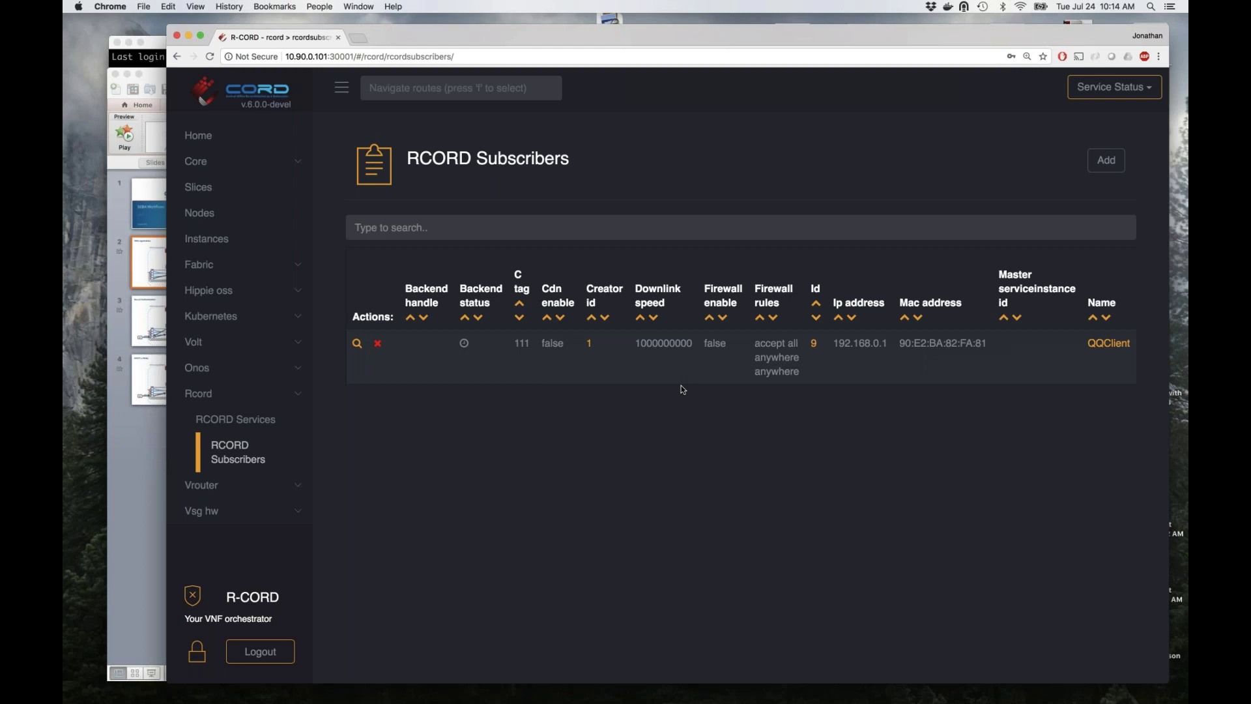
# Scroll the Subscribers table sideways to reveal ONU device BRCM22222222 with status pre-provisioned.
pyautogui.hscroll(3, 612, 318)
pyautogui.hscroll(-3, 613, 317)
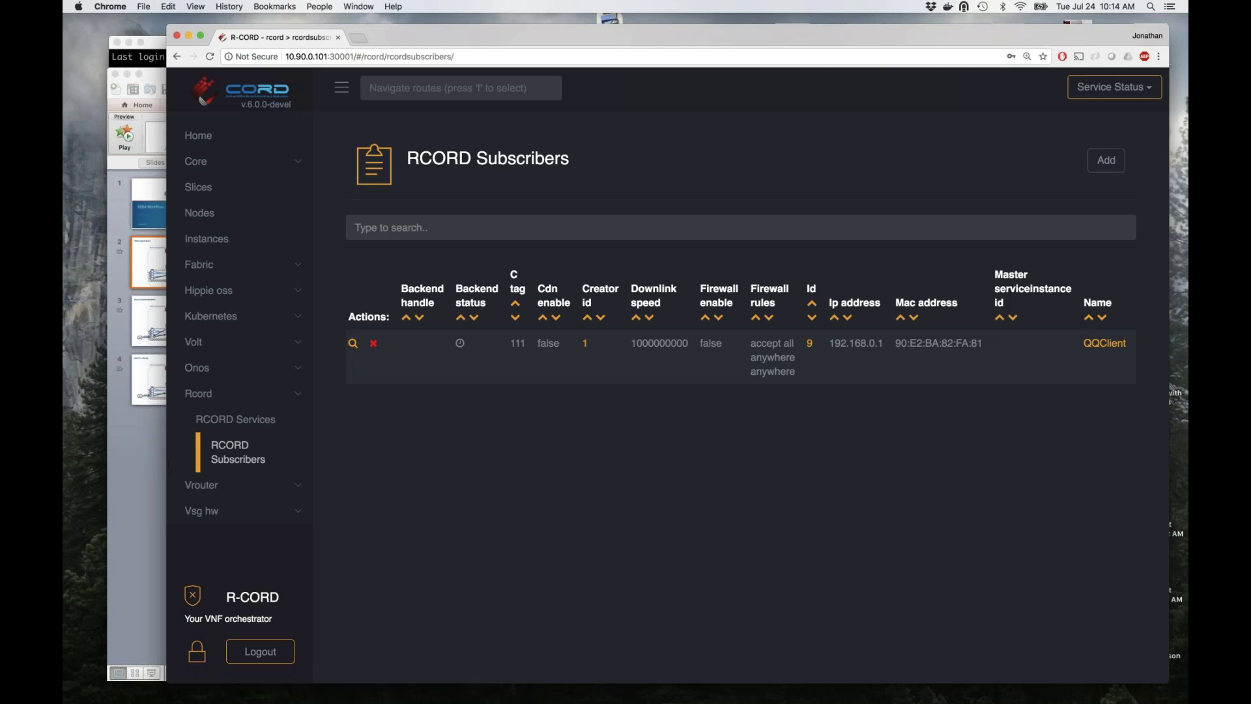
pyautogui.hscroll(10, 741, 326)
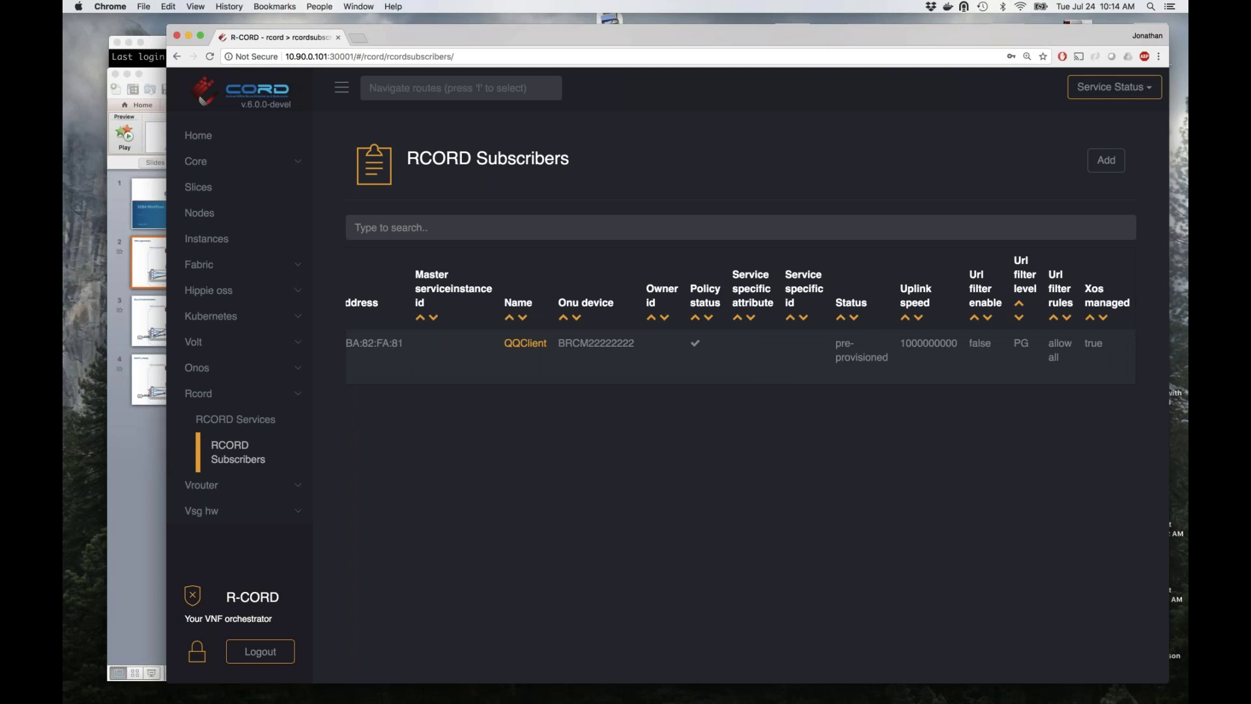
# Open the HippieOSS Services list and scroll to its whitelist containing BRCM22222222.
pyautogui.click(228, 298)
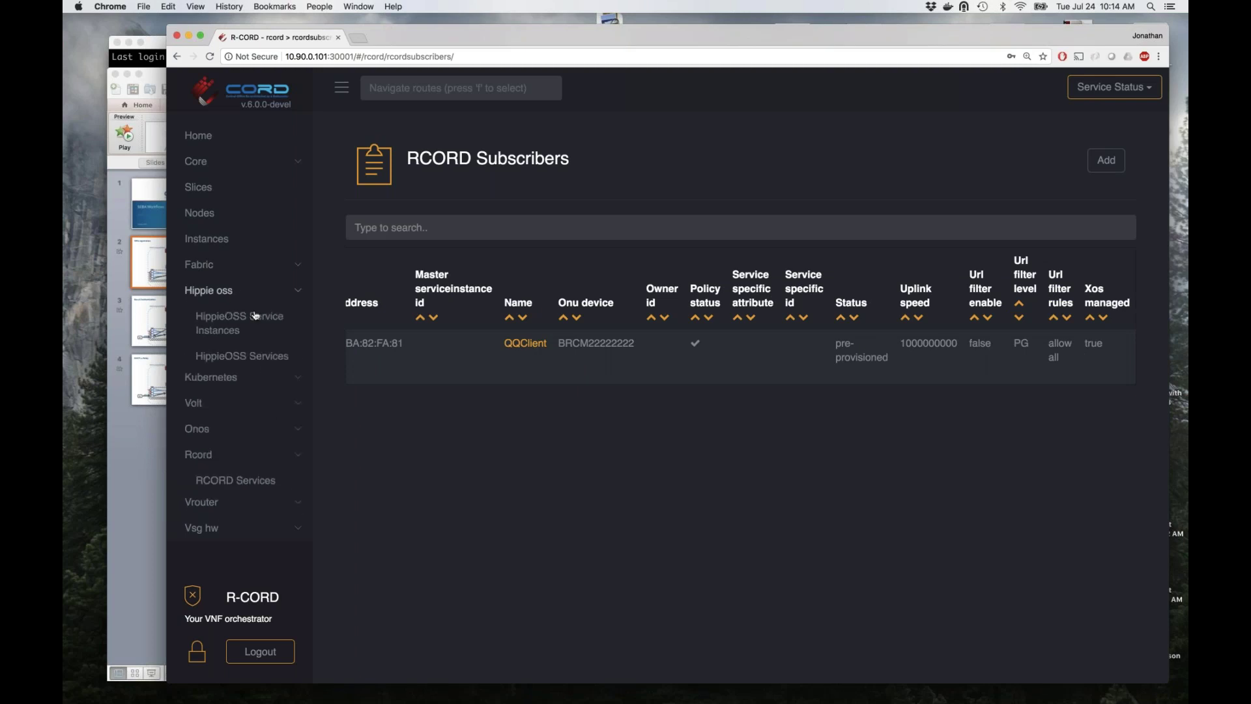
pyautogui.click(238, 322)
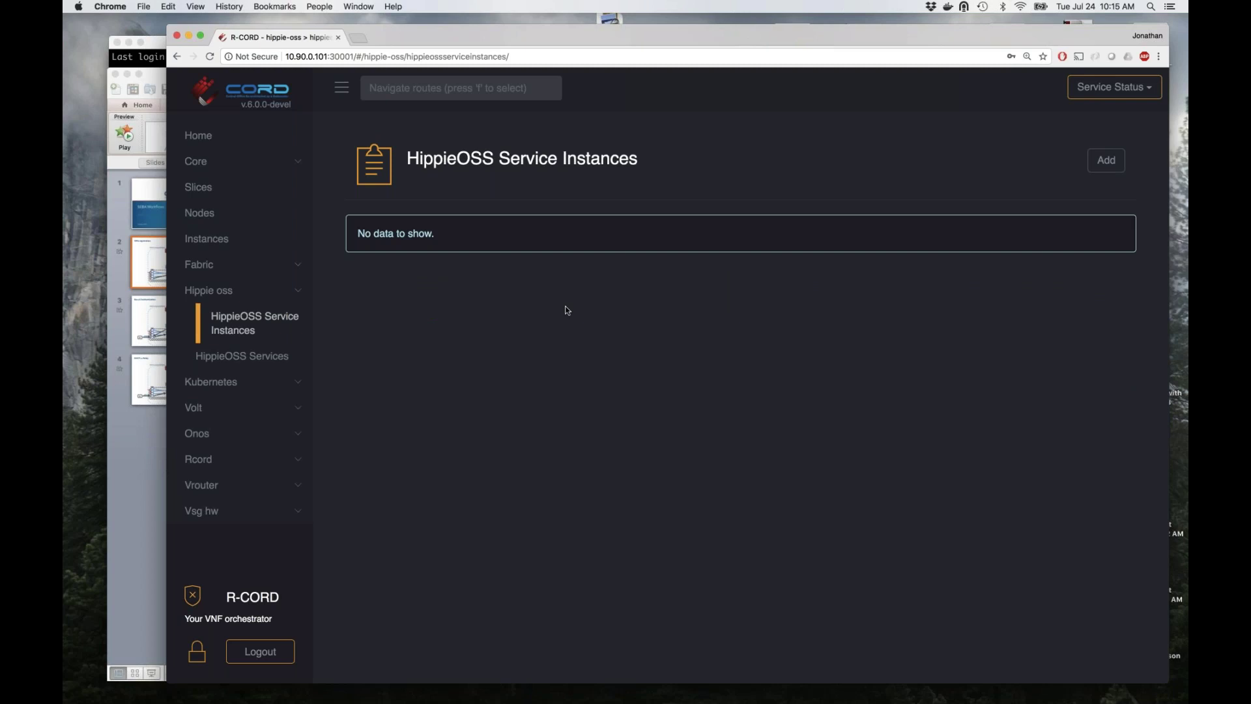
pyautogui.click(241, 356)
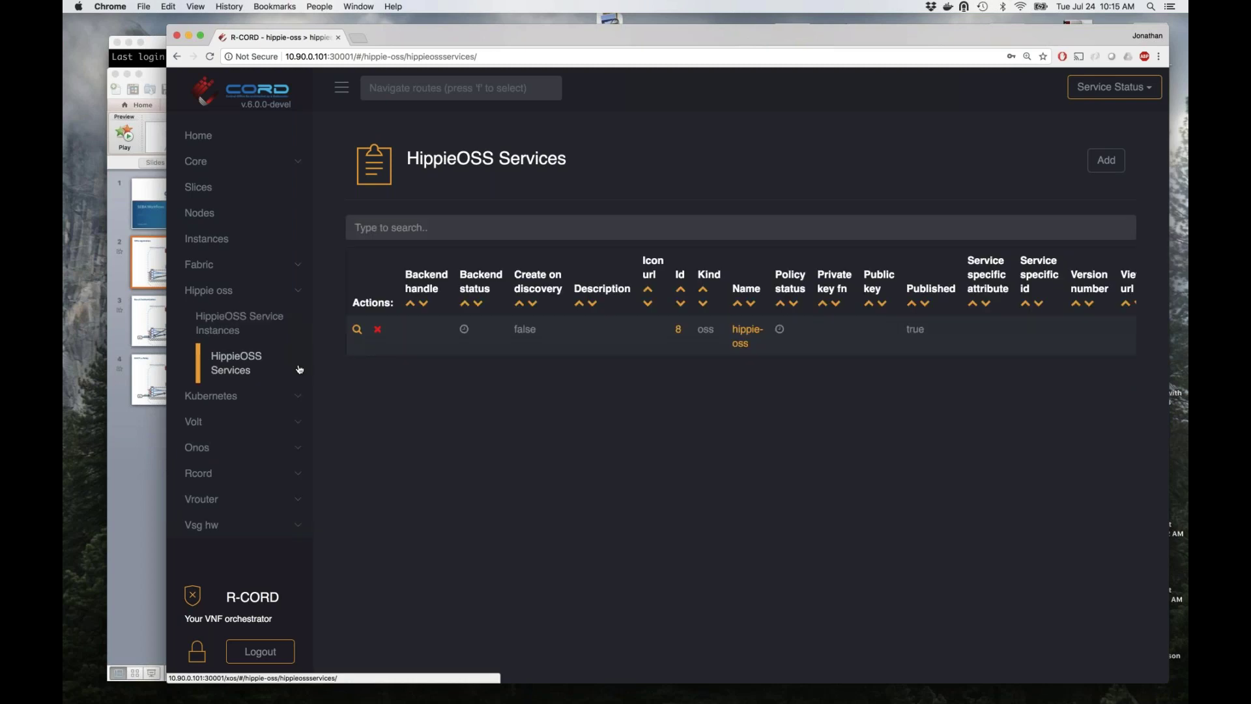
pyautogui.hscroll(2, 728, 370)
pyautogui.hscroll(3, 730, 368)
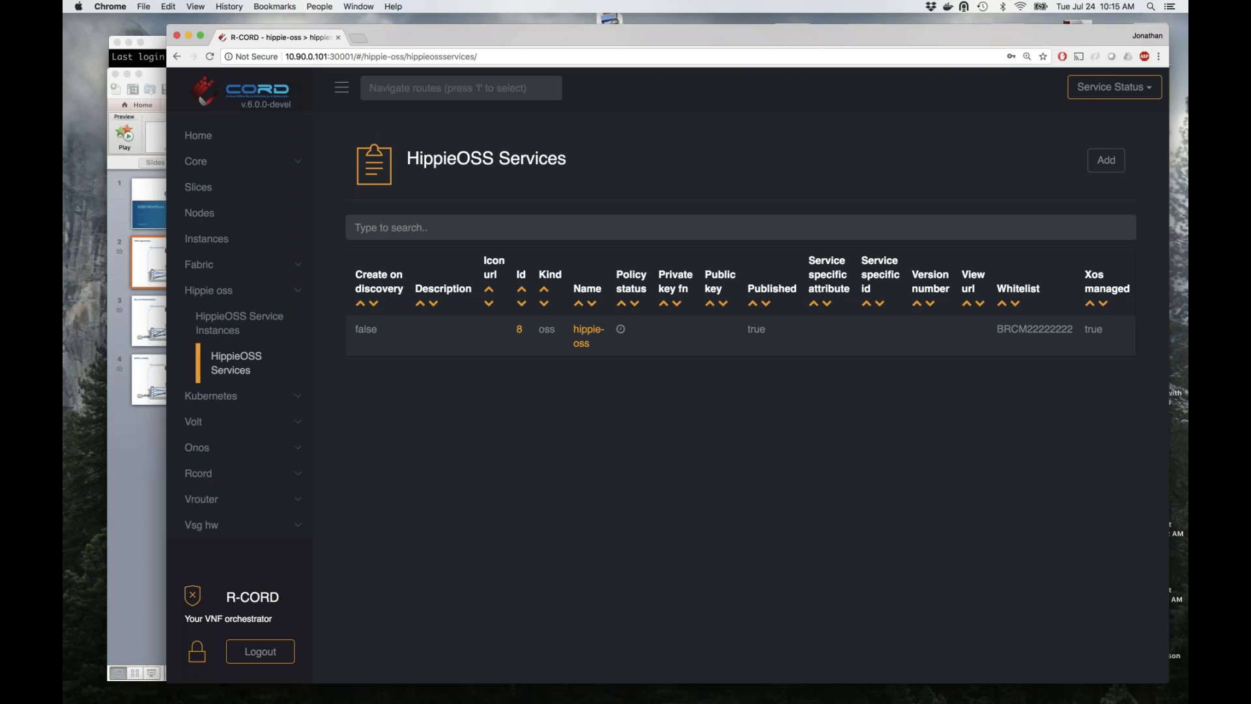
# Switch to the terminal and consult the demo notes for the saved commands.
pyautogui.hotkey('ctrl', 'Left')
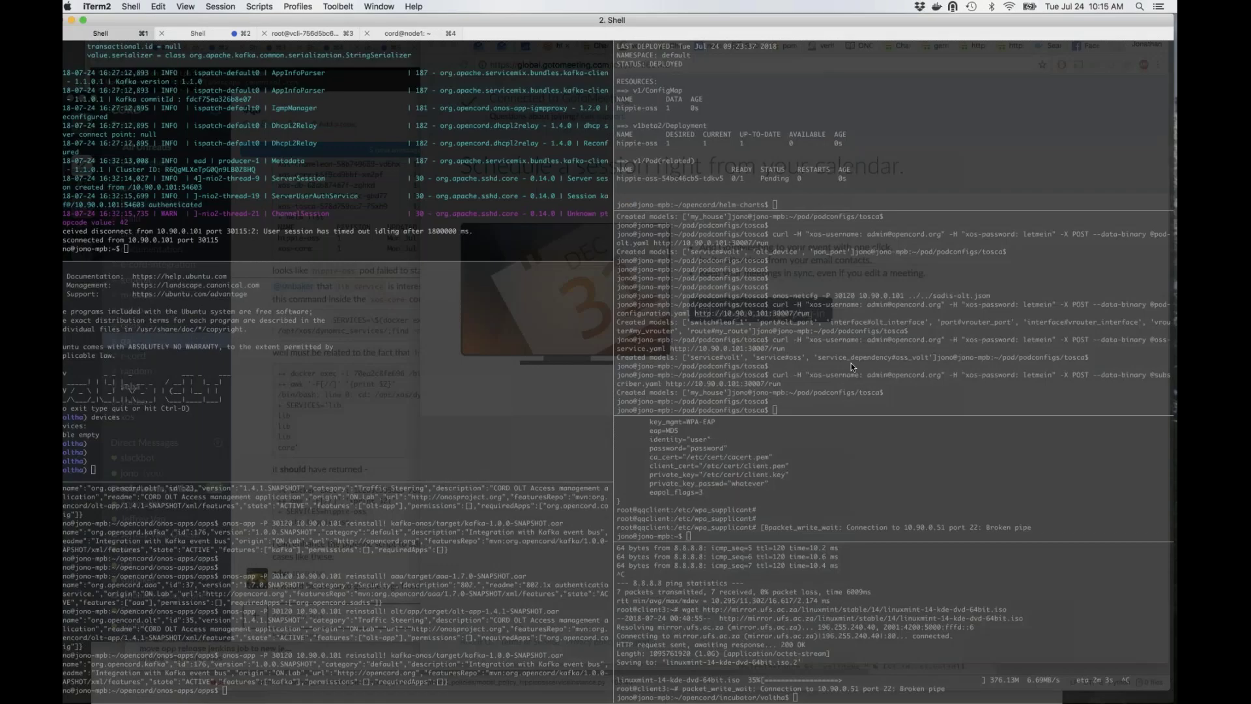
pyautogui.hotkey('ctrl', 'Up')
pyautogui.click(398, 597)
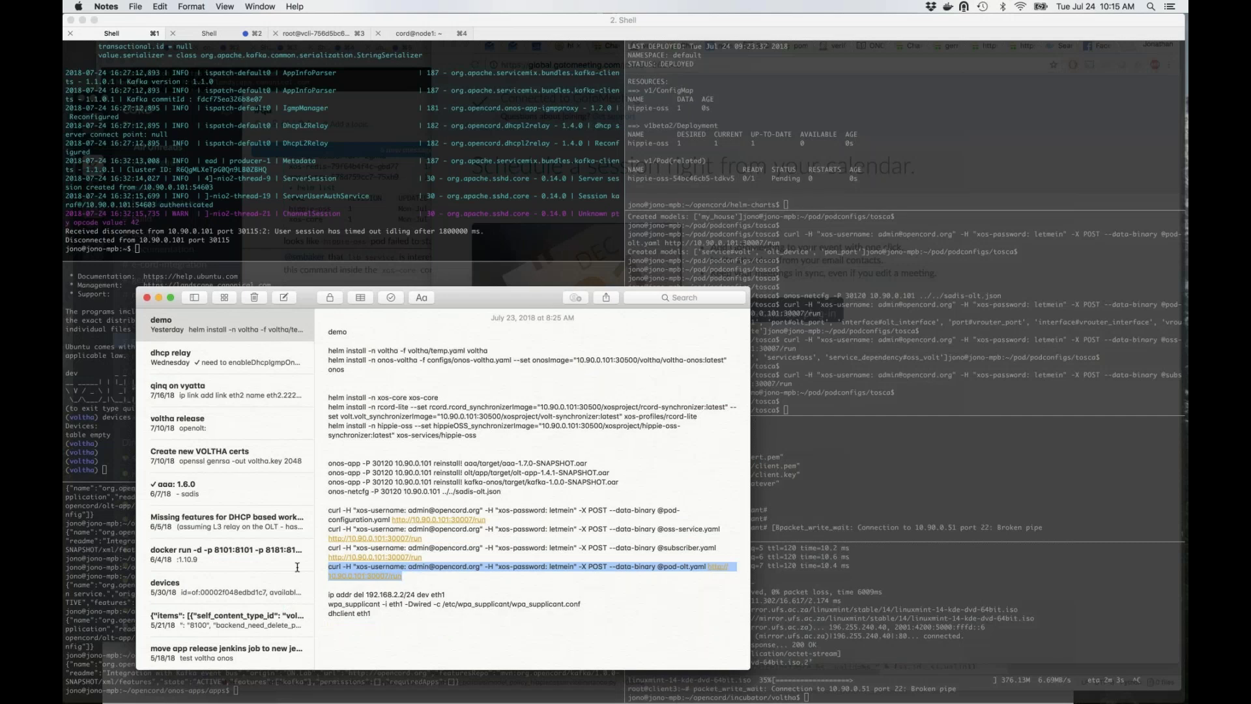
pyautogui.click(958, 353)
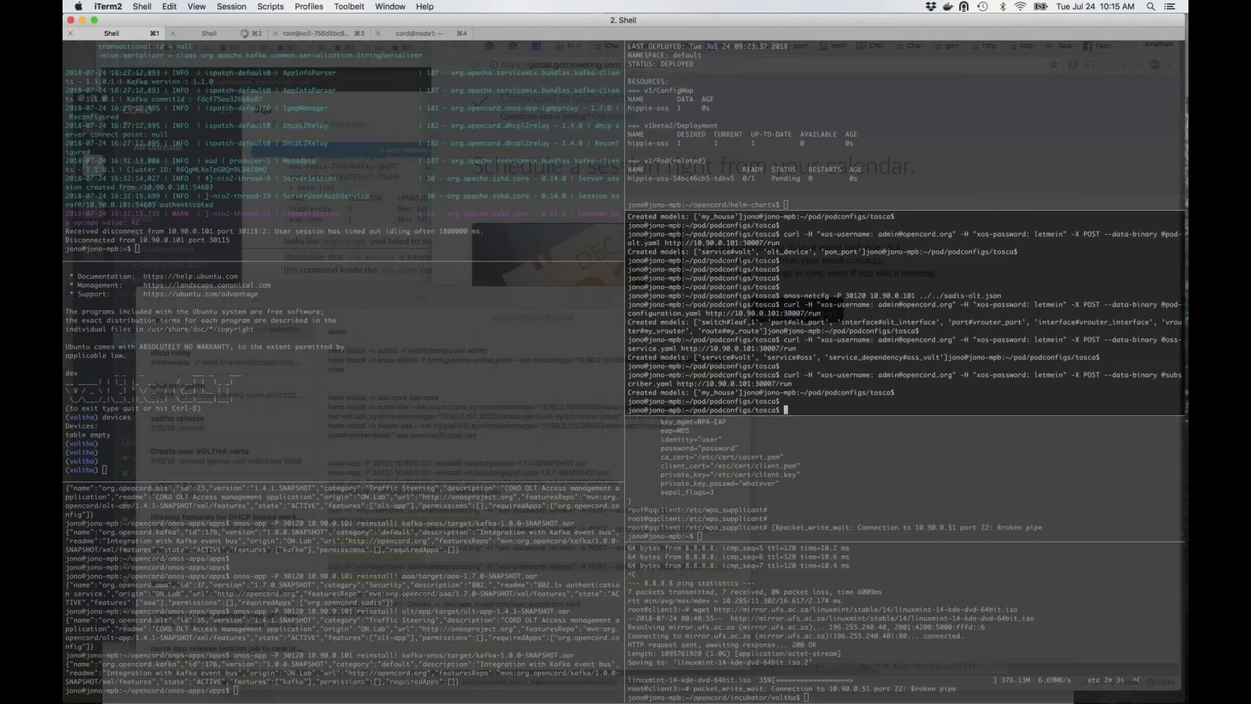
# Rerun the pod-olt.yaml curl post to XOS, then head back toward the browser.
pyautogui.press('Up')
pyautogui.press('Up')
pyautogui.press('Up')
pyautogui.press('Up')
pyautogui.press('Up')
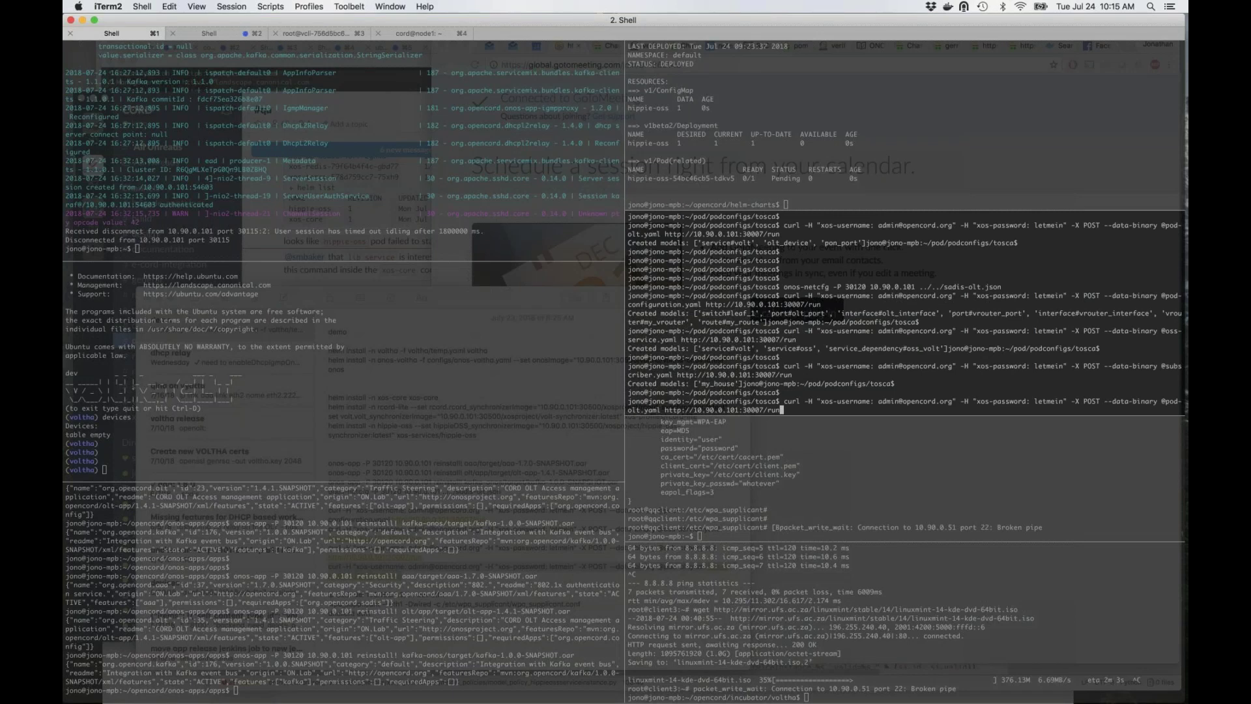
pyautogui.press('Return')
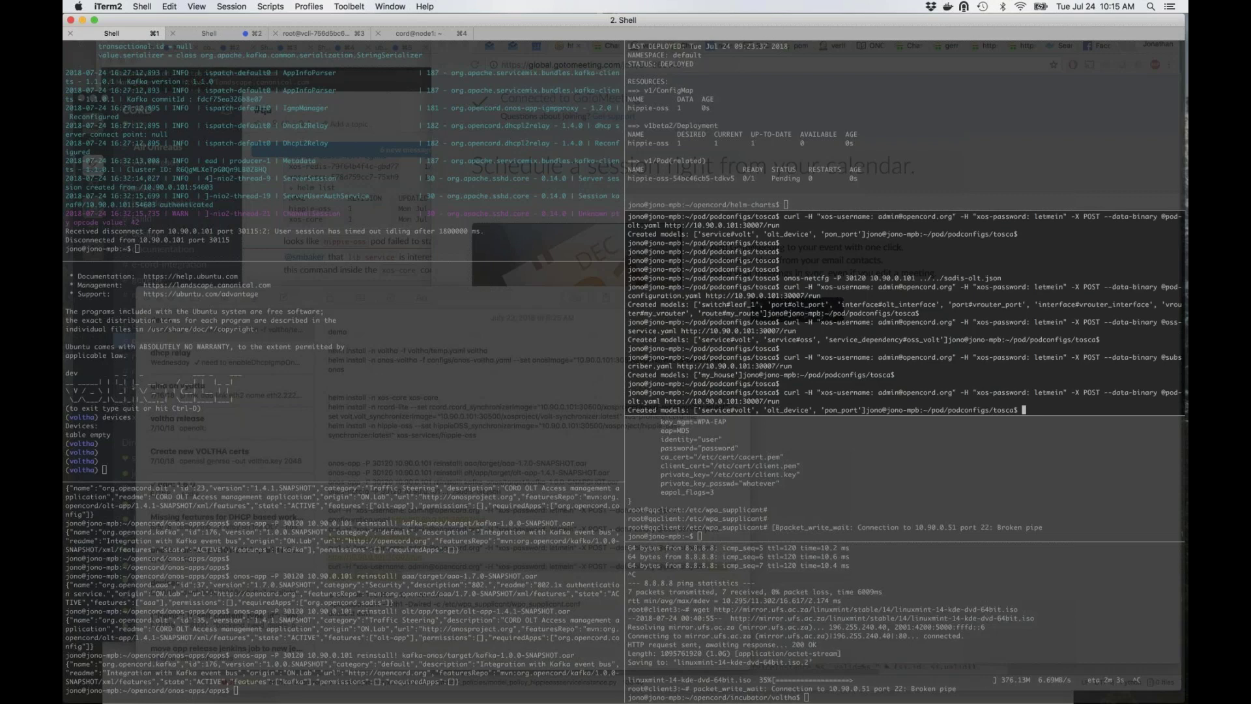
pyautogui.press('super+Tab')
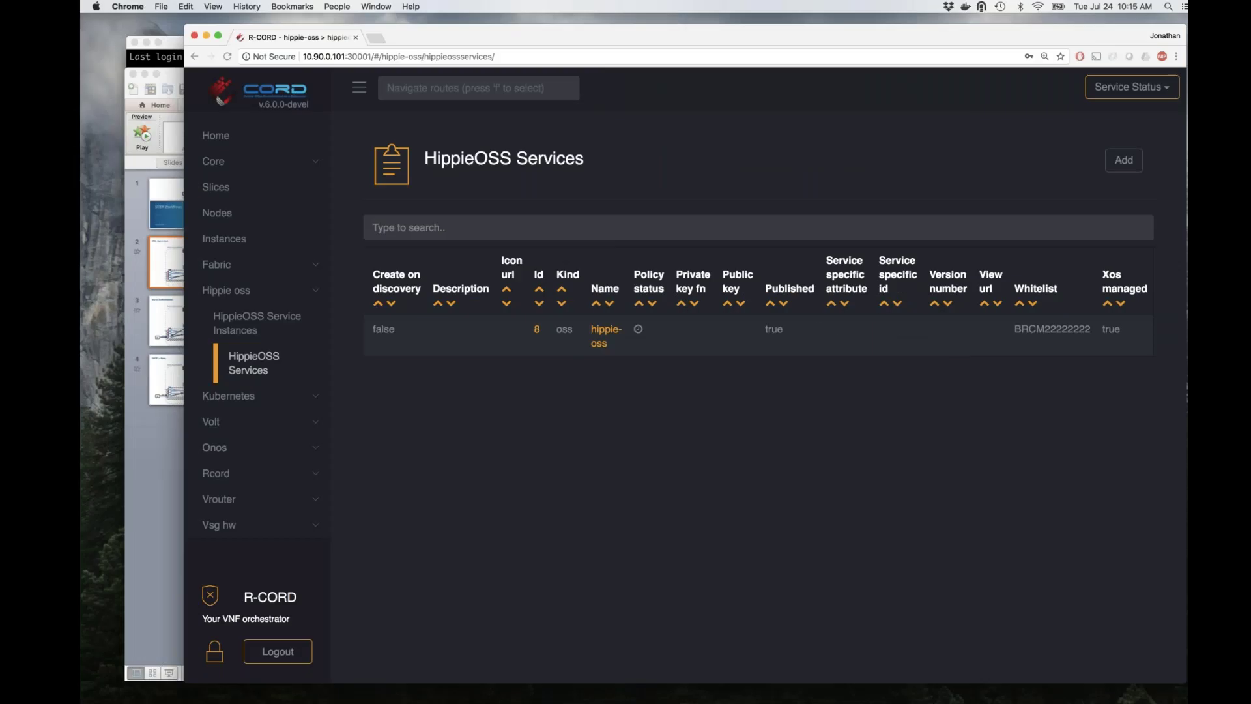
pyautogui.hotkey('ctrl', 'Up')
# Start the ONOS login in the middle pane with 'sov' and submit the password.
pyautogui.click(511, 391)
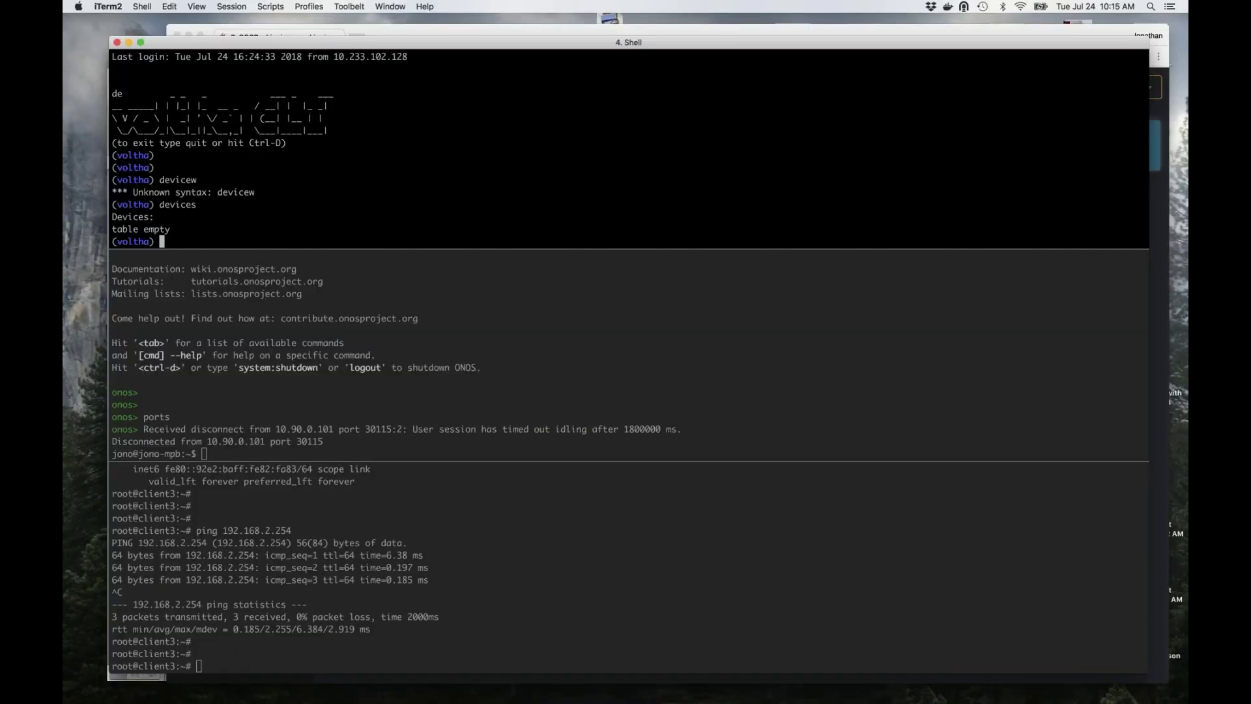
pyautogui.press('super+alt+Down')
pyautogui.press('Return')
pyautogui.press('Return')
pyautogui.write('sov')
pyautogui.press('Return')
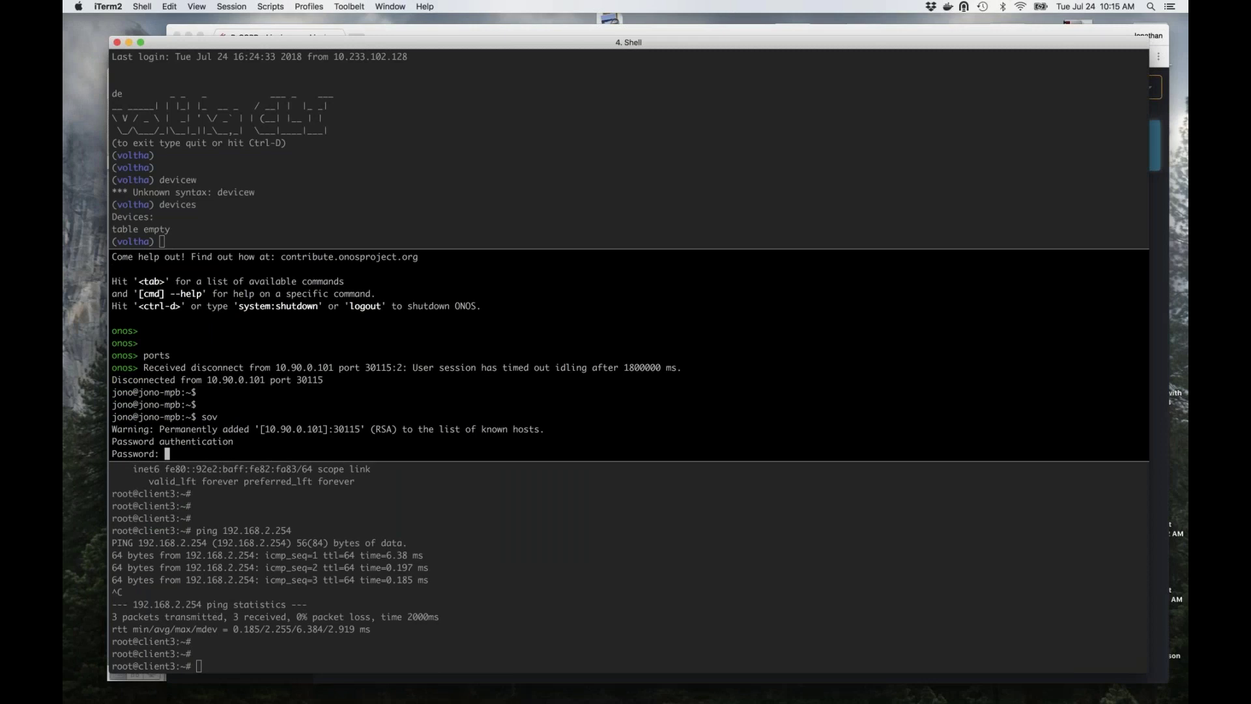
pyautogui.press('Return')
# List VOLTHA devices in the top pane and highlight the OLT row.
pyautogui.press('super+alt+Up')
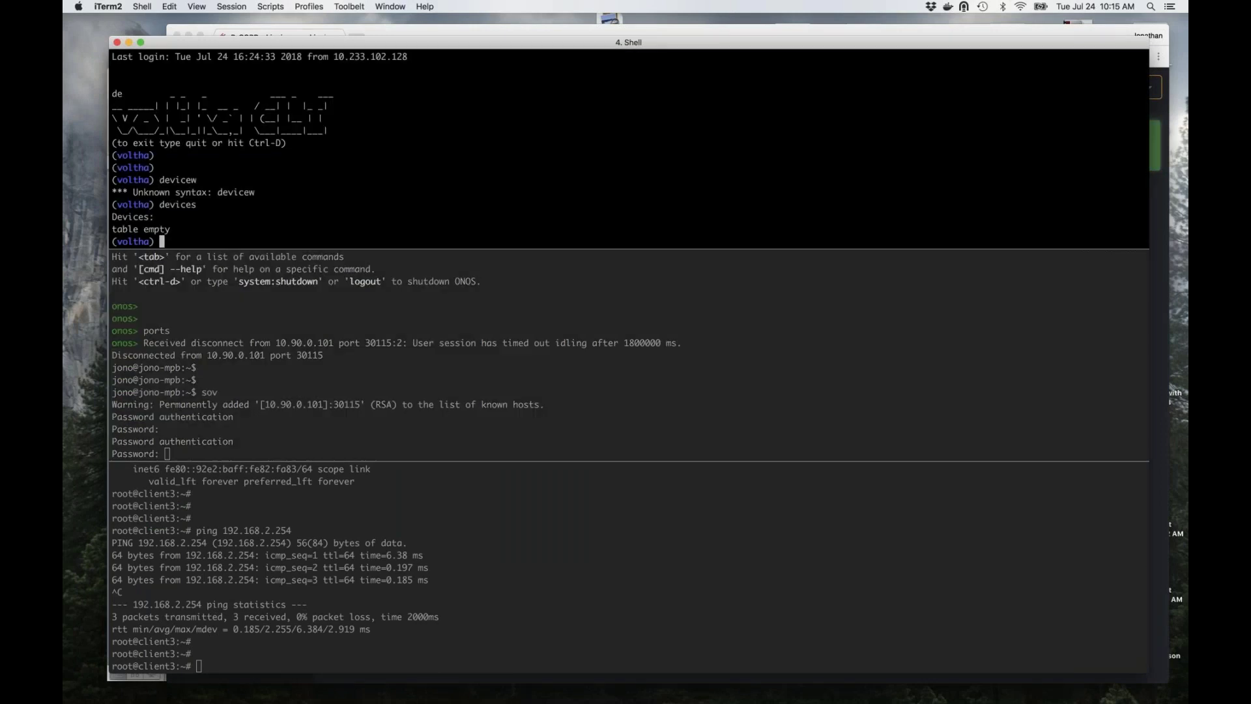
pyautogui.press('Return')
pyautogui.press('Return')
pyautogui.write('devices')
pyautogui.press('Return')
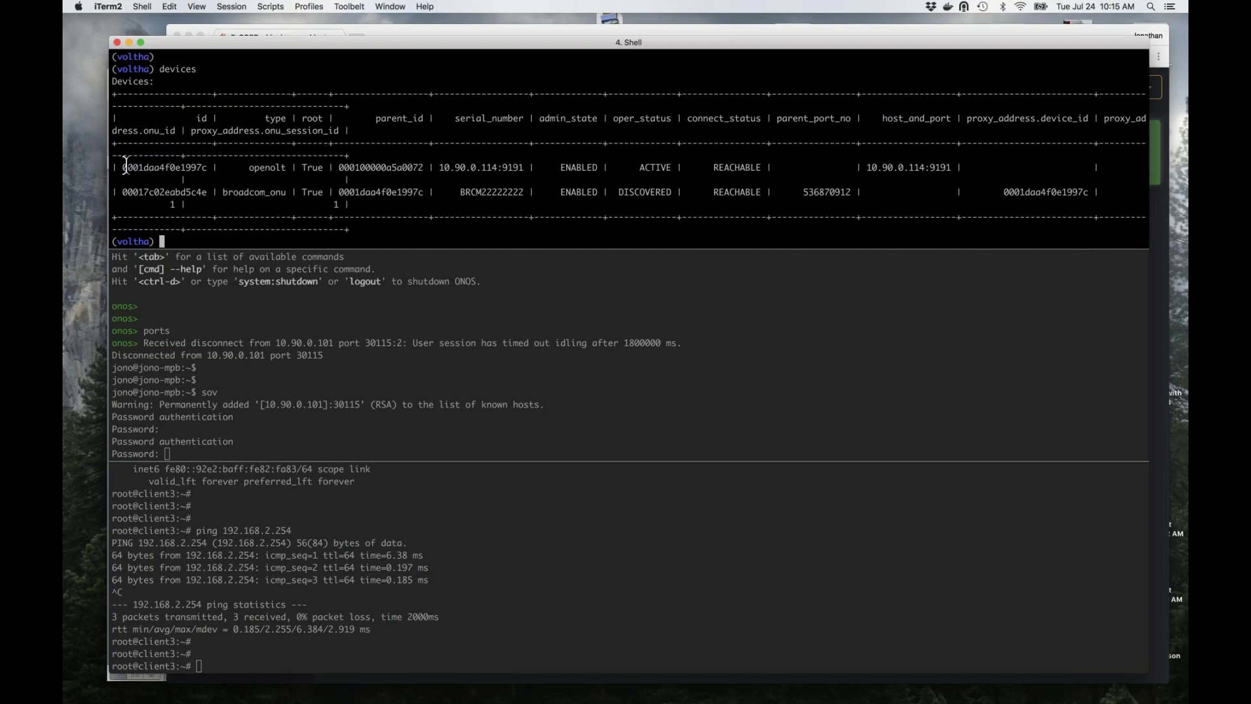
pyautogui.moveTo(120, 168); pyautogui.dragTo(962, 168)
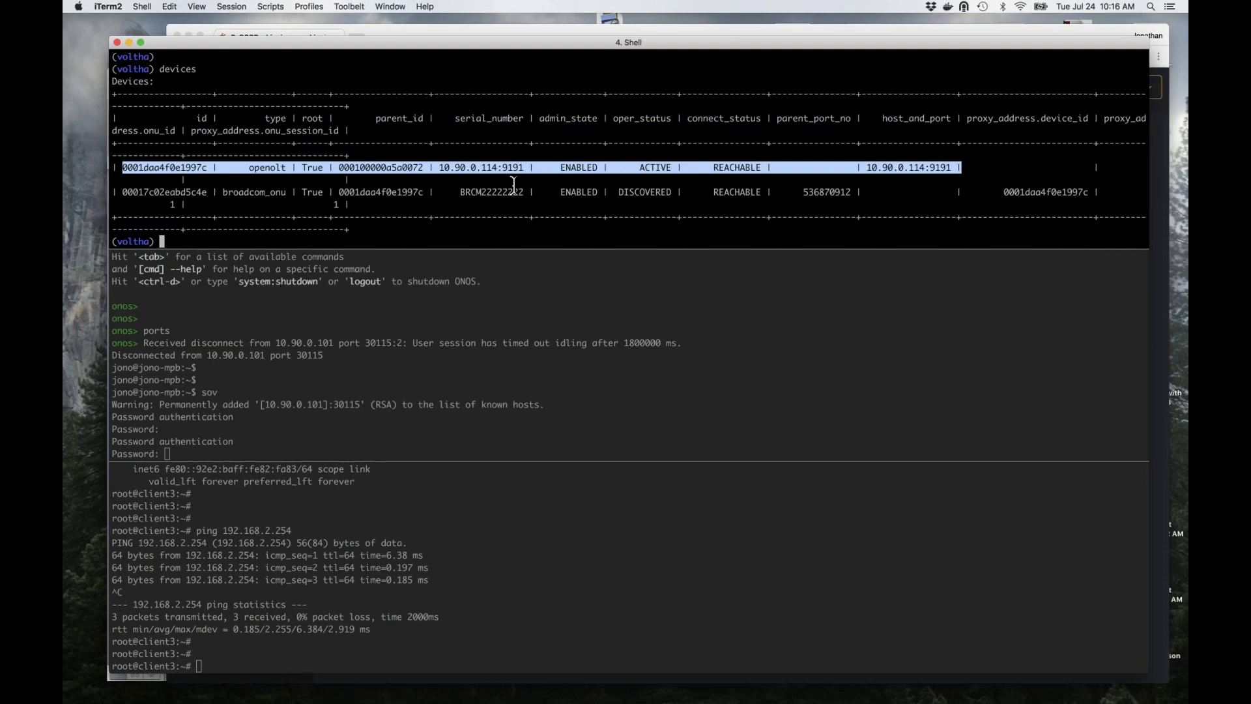
pyautogui.moveTo(121, 191); pyautogui.dragTo(133, 192)
# Refresh the devices list and highlight the broadcom_onu row, now ACTIVE and REACHABLE.
pyautogui.moveTo(653, 169); pyautogui.dragTo(858, 193)
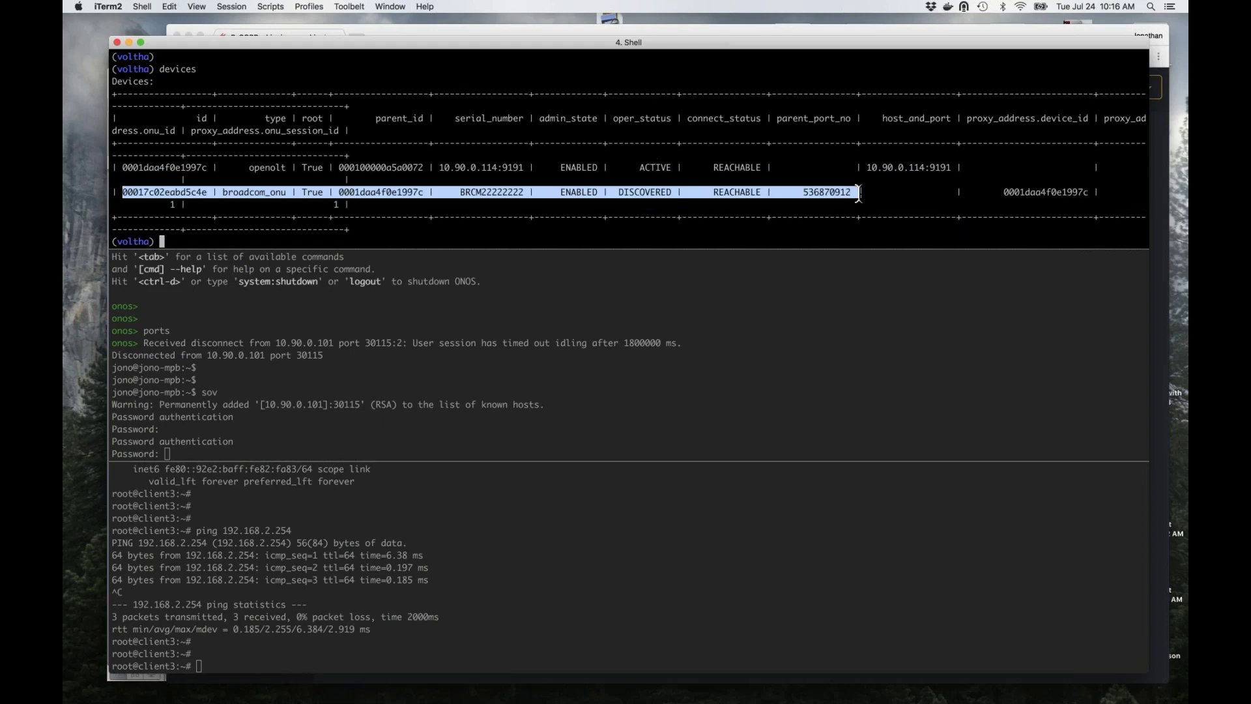
pyautogui.click(858, 193)
pyautogui.press('Up')
pyautogui.press('Return')
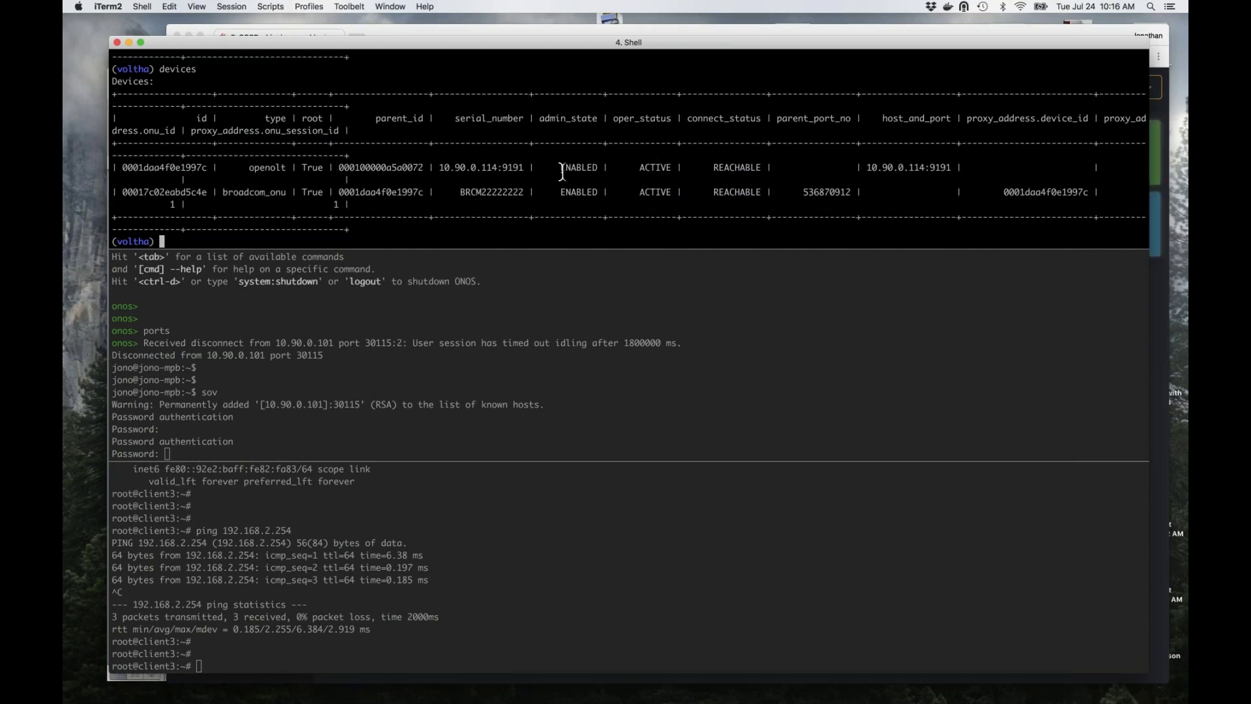
pyautogui.moveTo(123, 192); pyautogui.dragTo(982, 193)
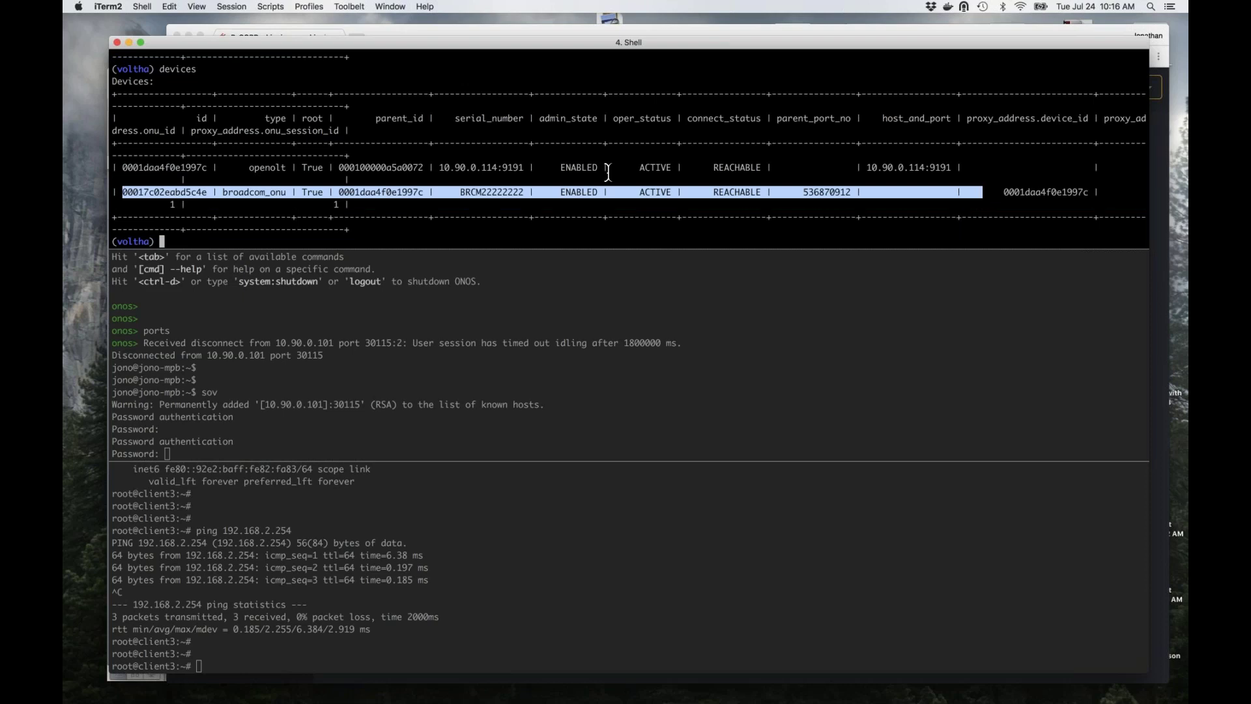
pyautogui.click(357, 378)
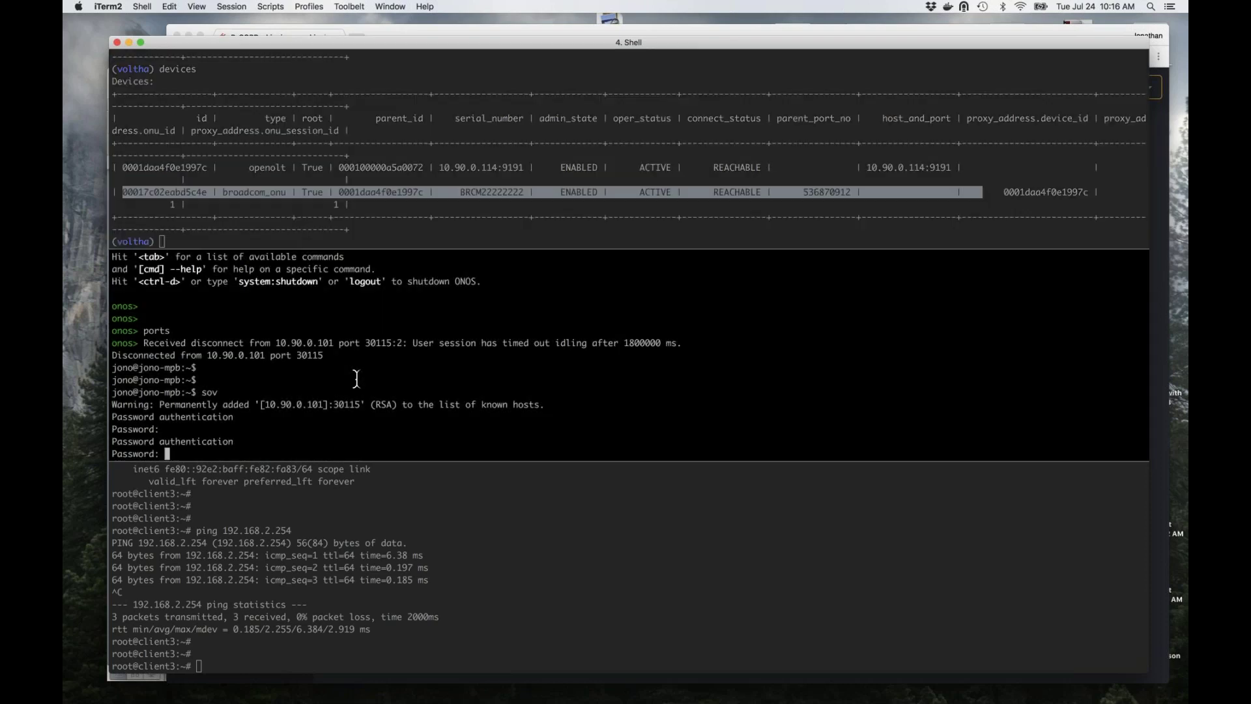
# Log into the ONOS CLI and run 'ports'.
pyautogui.press('Return')
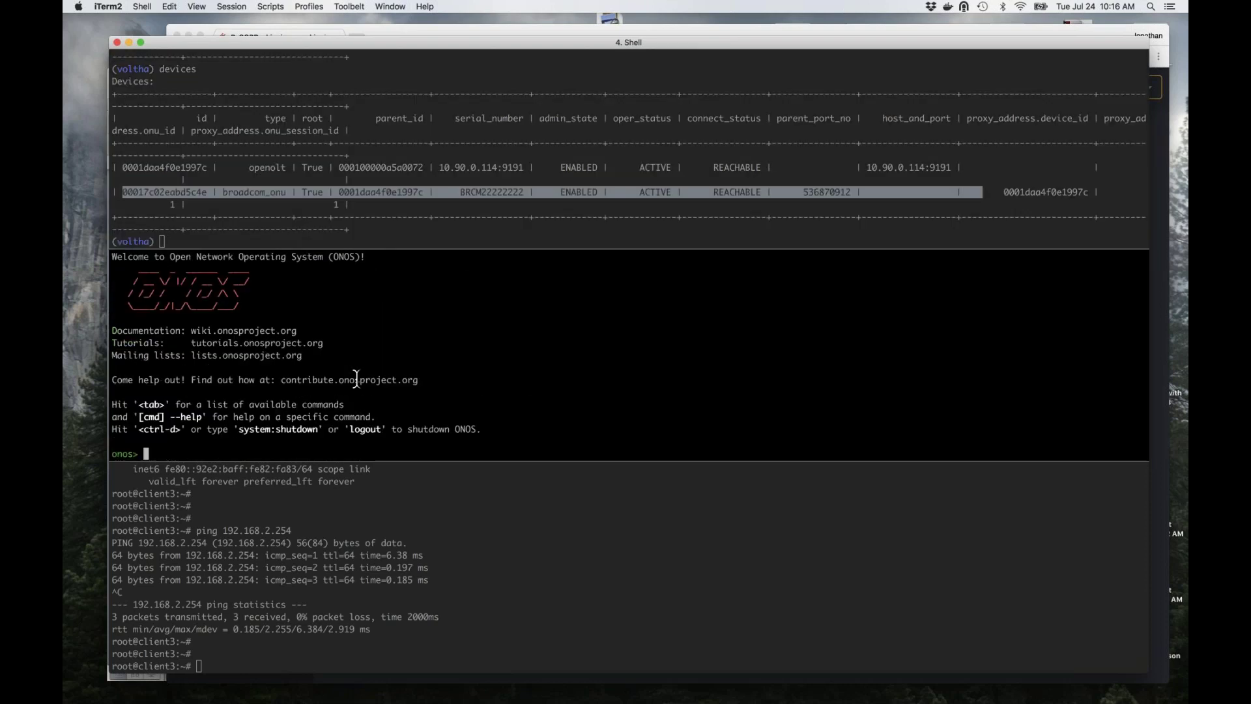
pyautogui.press('Return')
pyautogui.press('Return')
pyautogui.write('ports')
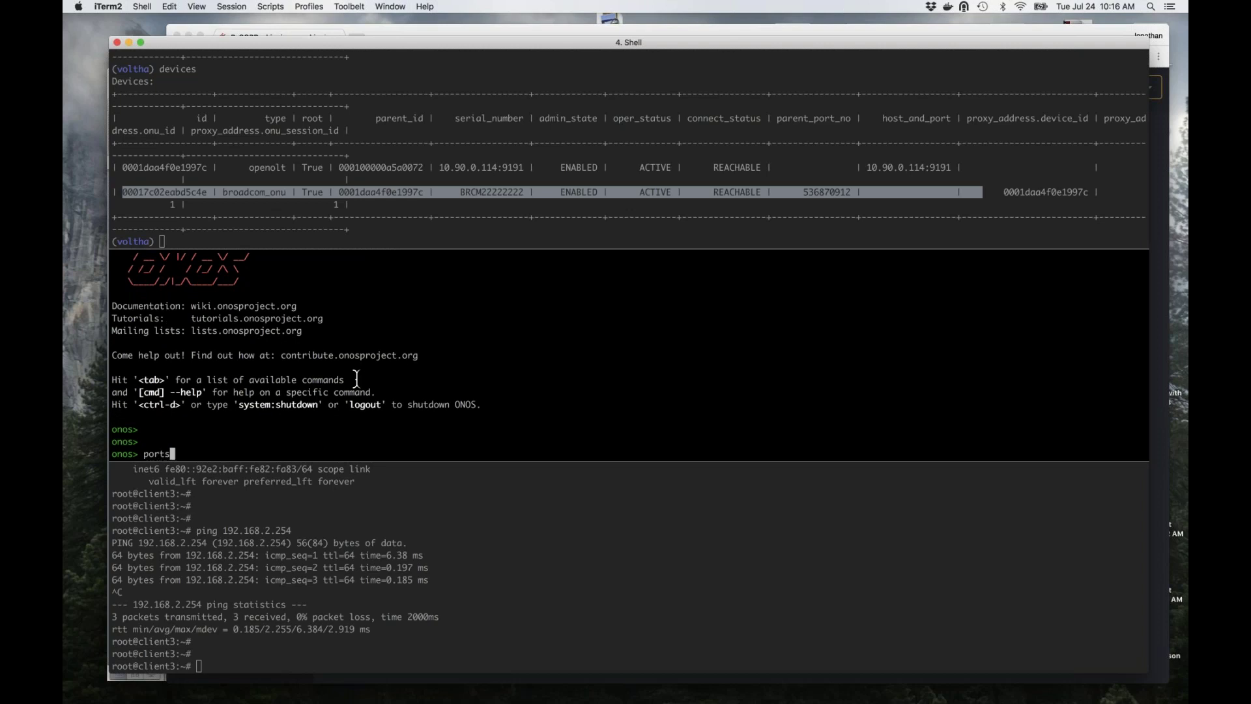
pyautogui.press('Return')
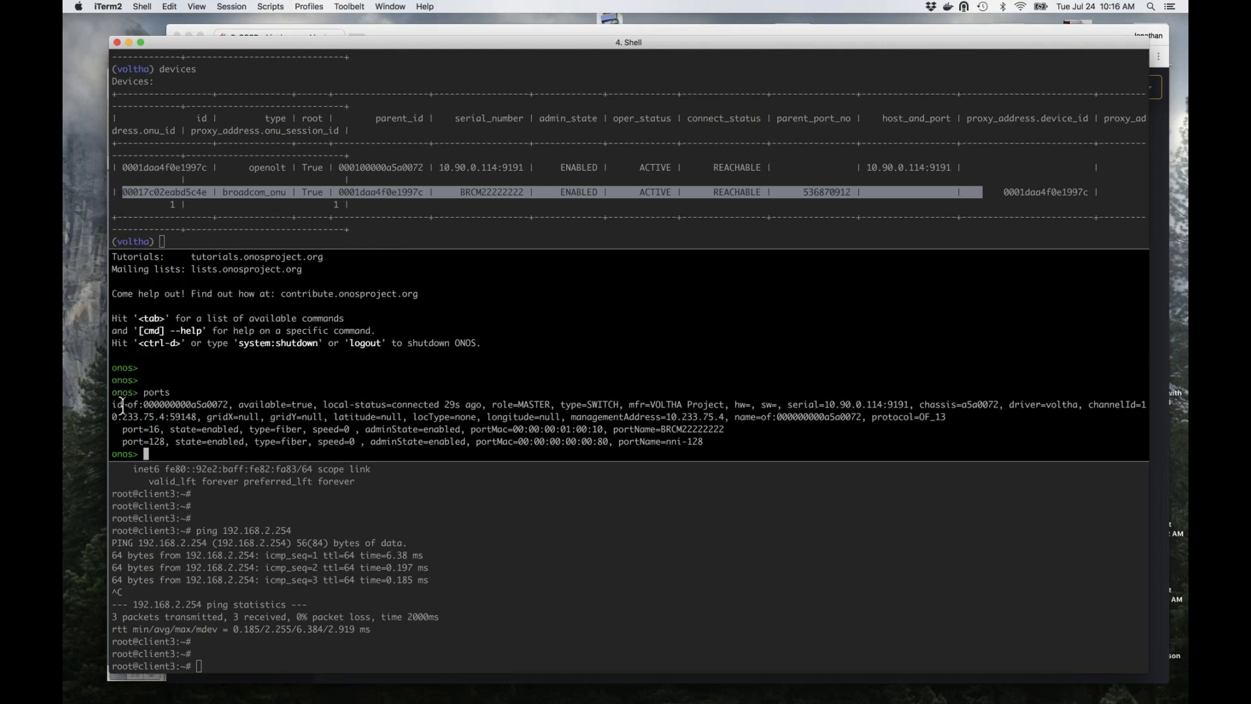
# Highlight the OLT device details and the port 16 BRCM22222222 line.
pyautogui.moveTo(119, 405); pyautogui.dragTo(717, 415)
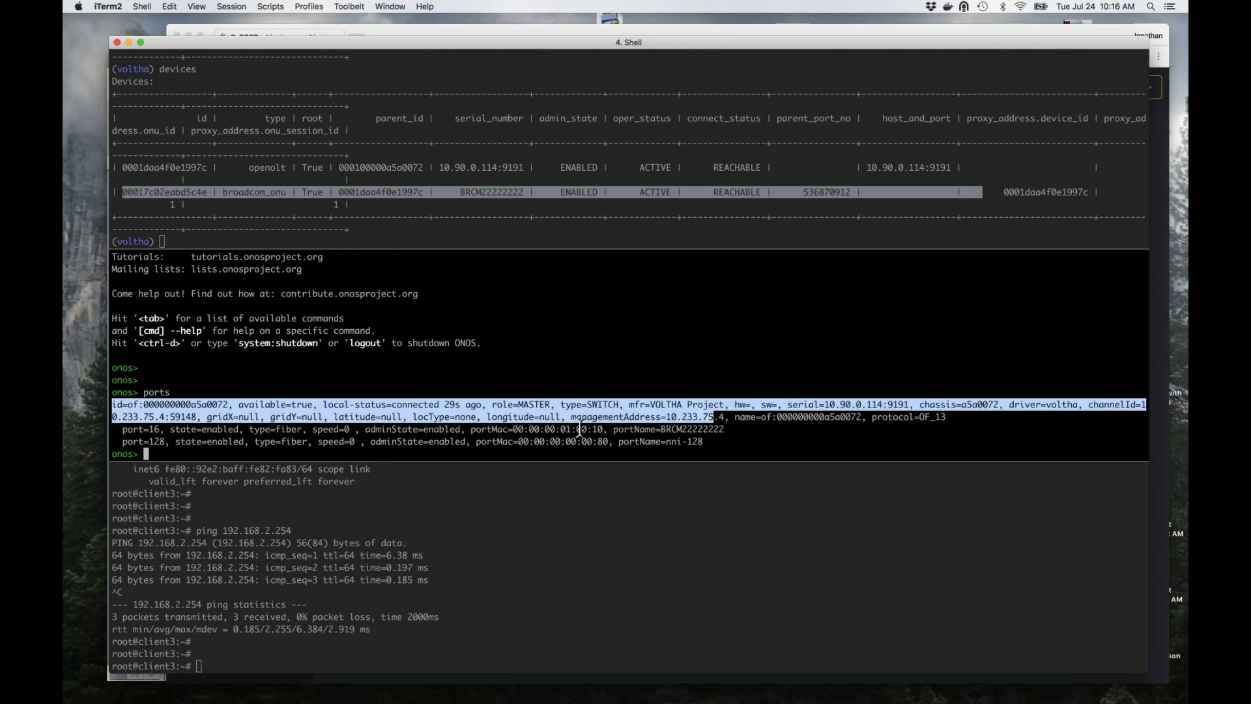
pyautogui.moveTo(128, 430); pyautogui.dragTo(486, 430)
pyautogui.moveTo(128, 444); pyautogui.dragTo(354, 431)
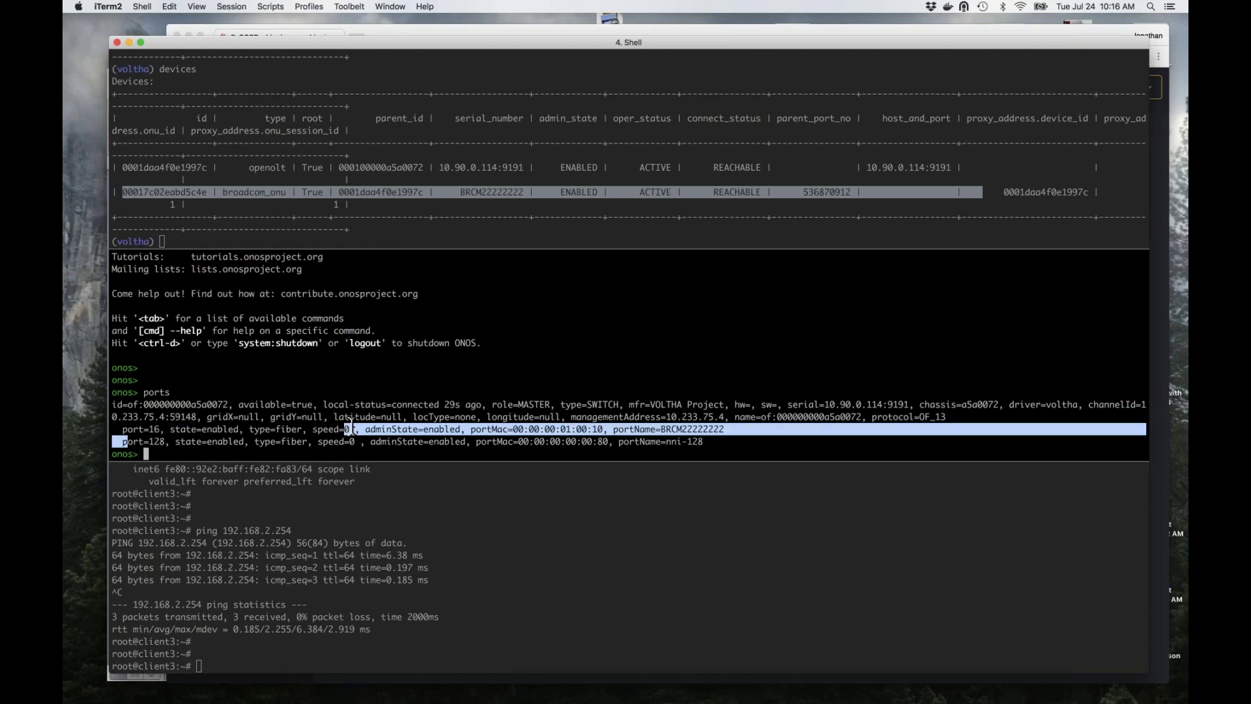
pyautogui.click(155, 430)
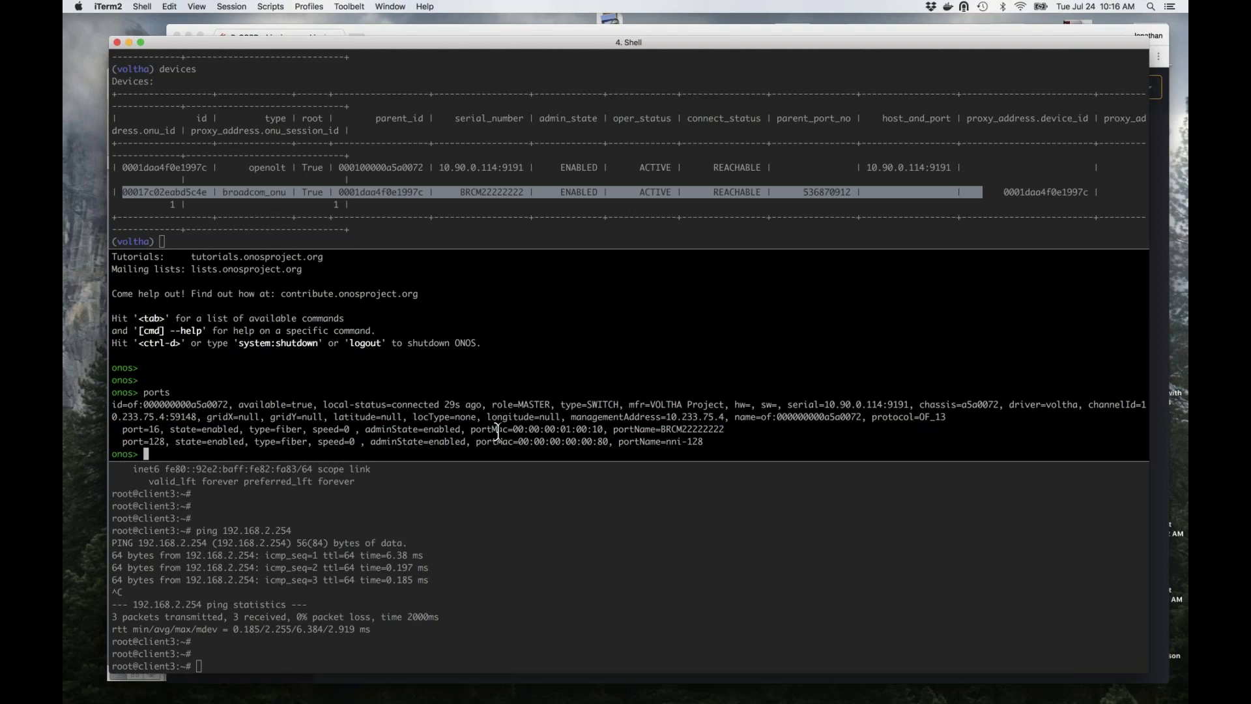
pyautogui.hotkey('ctrl', 'Up')
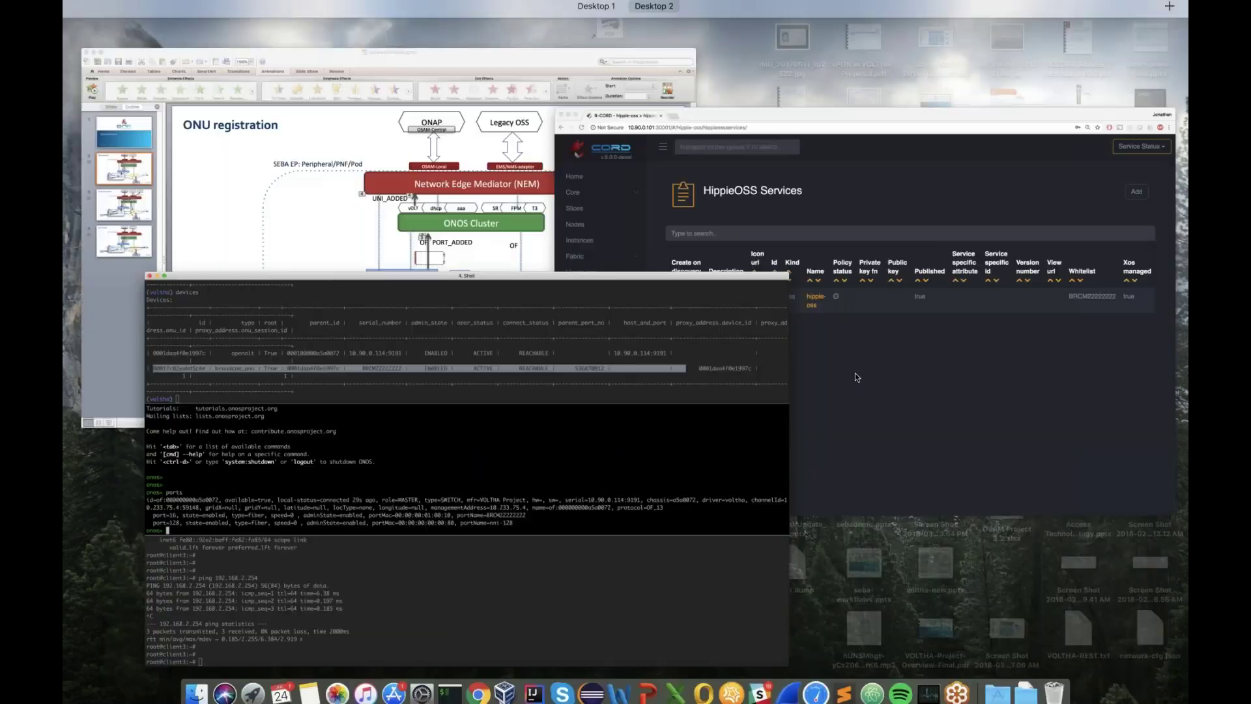
# Show the BRCM22222222 HippieOSS service instance with authentication state STARTED and valid.
pyautogui.click(855, 372)
pyautogui.click(236, 319)
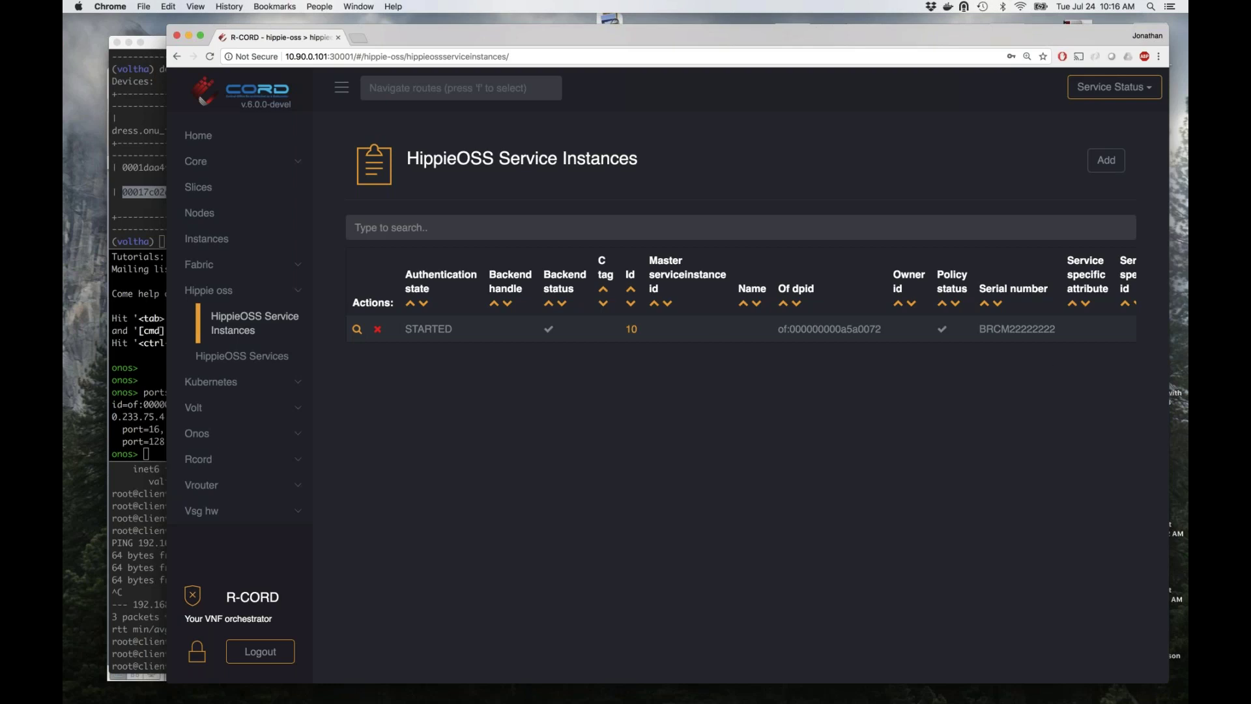
pyautogui.hscroll(5, 877, 345)
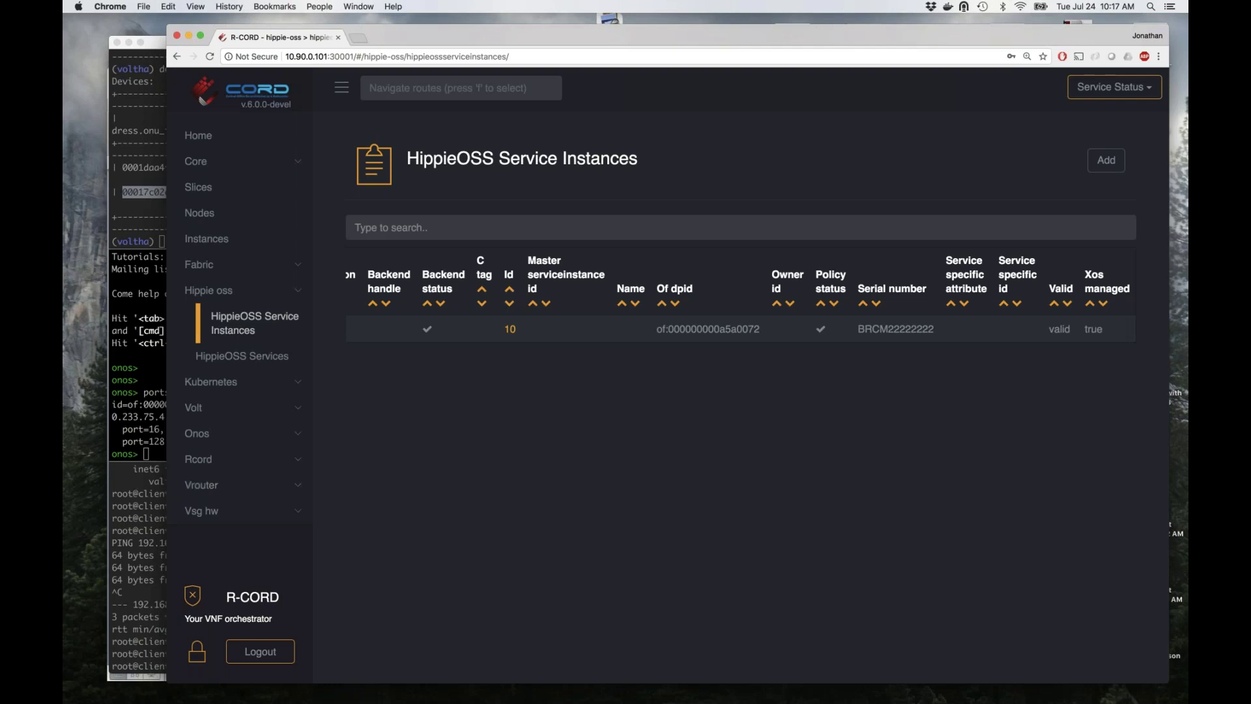
pyautogui.press('super+Tab')
# Ping 192.168.2.254 from the client pane and stop it after 5 packets, all lost.
pyautogui.write('ping')
pyautogui.press('BackSpace')
pyautogui.press('BackSpace')
pyautogui.press('BackSpace')
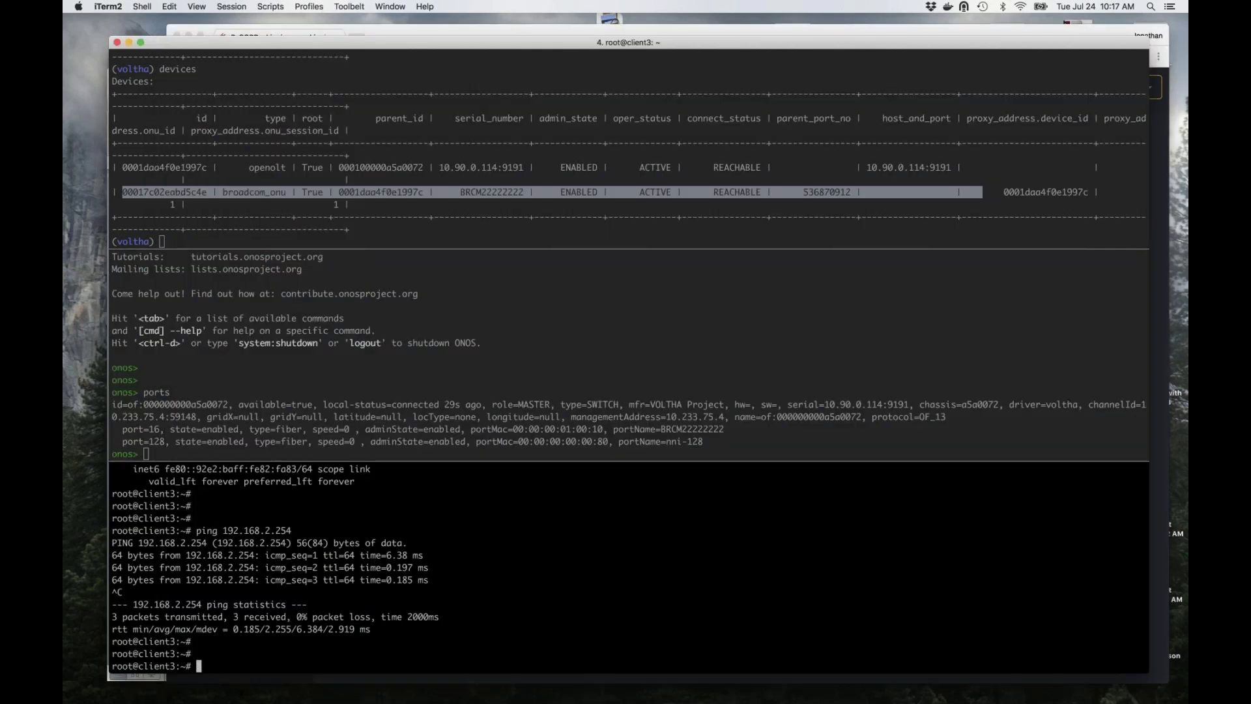
pyautogui.write('ing 192.168.2.254')
pyautogui.press('Return')
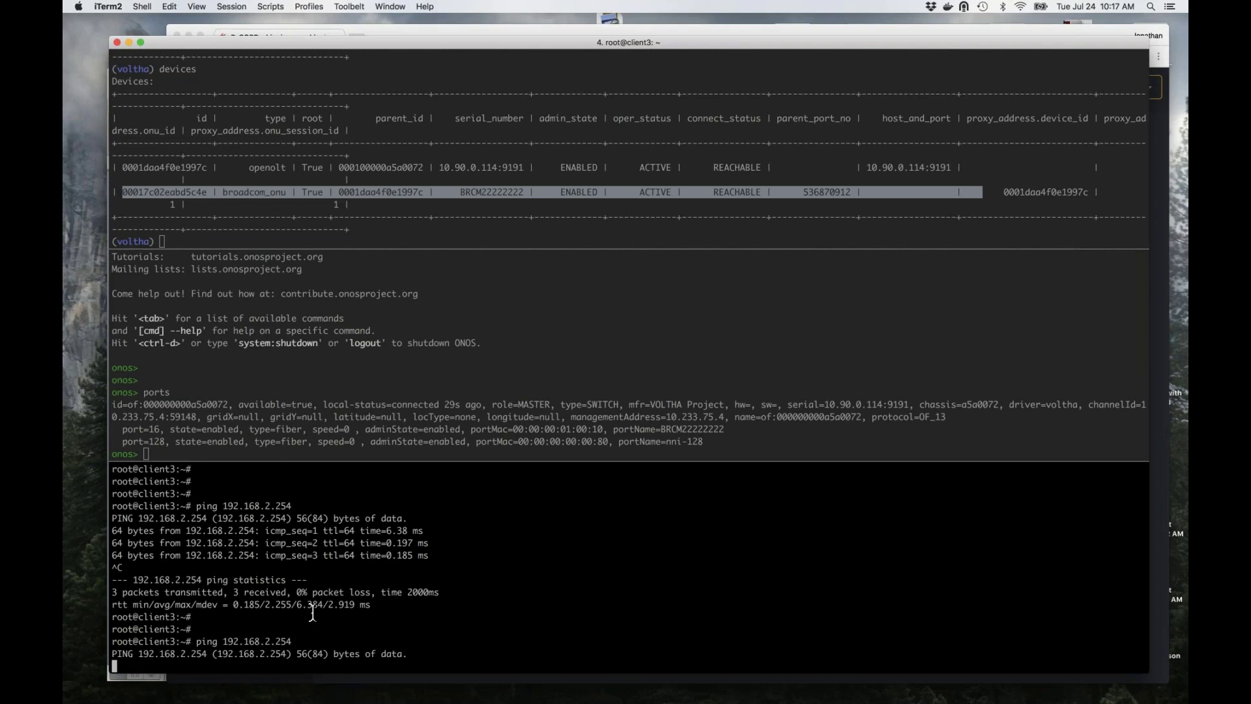
pyautogui.hotkey('ctrl', 'c')
pyautogui.press('Return')
pyautogui.press('Return')
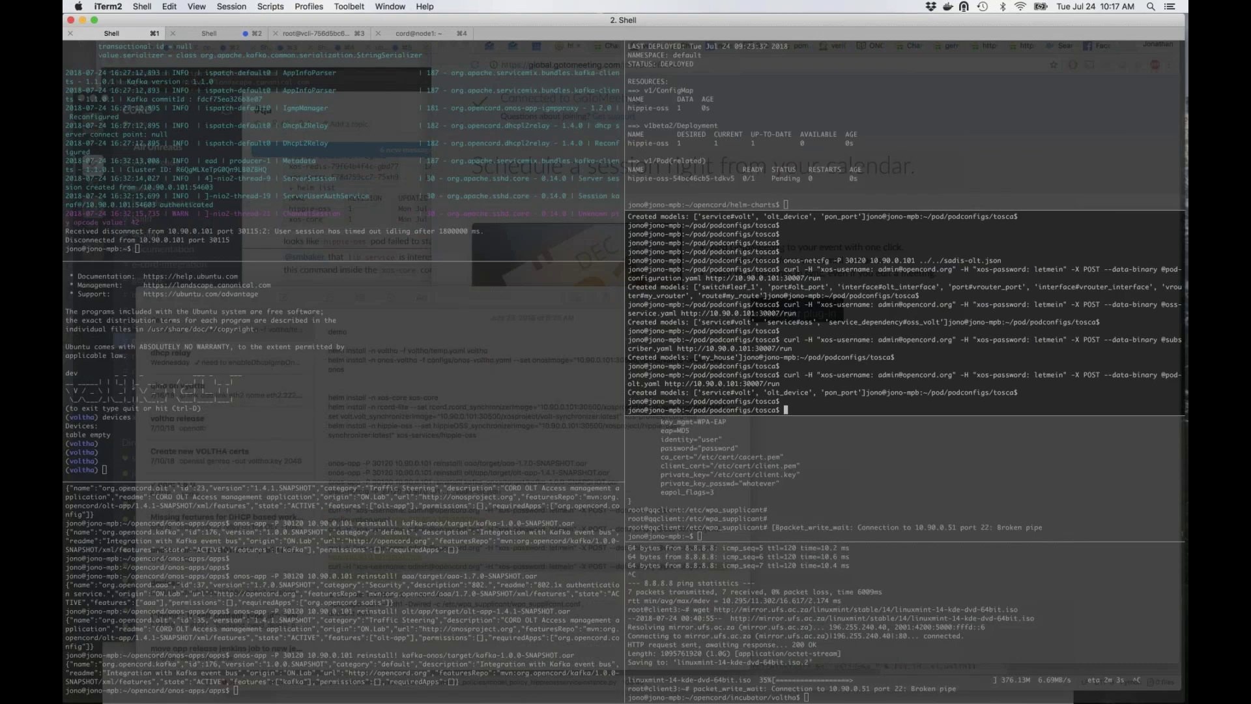
# Run aaa-users in the ONOS pane, which returns no entries.
pyautogui.hotkey('ctrl', 'Up')
pyautogui.click(411, 647)
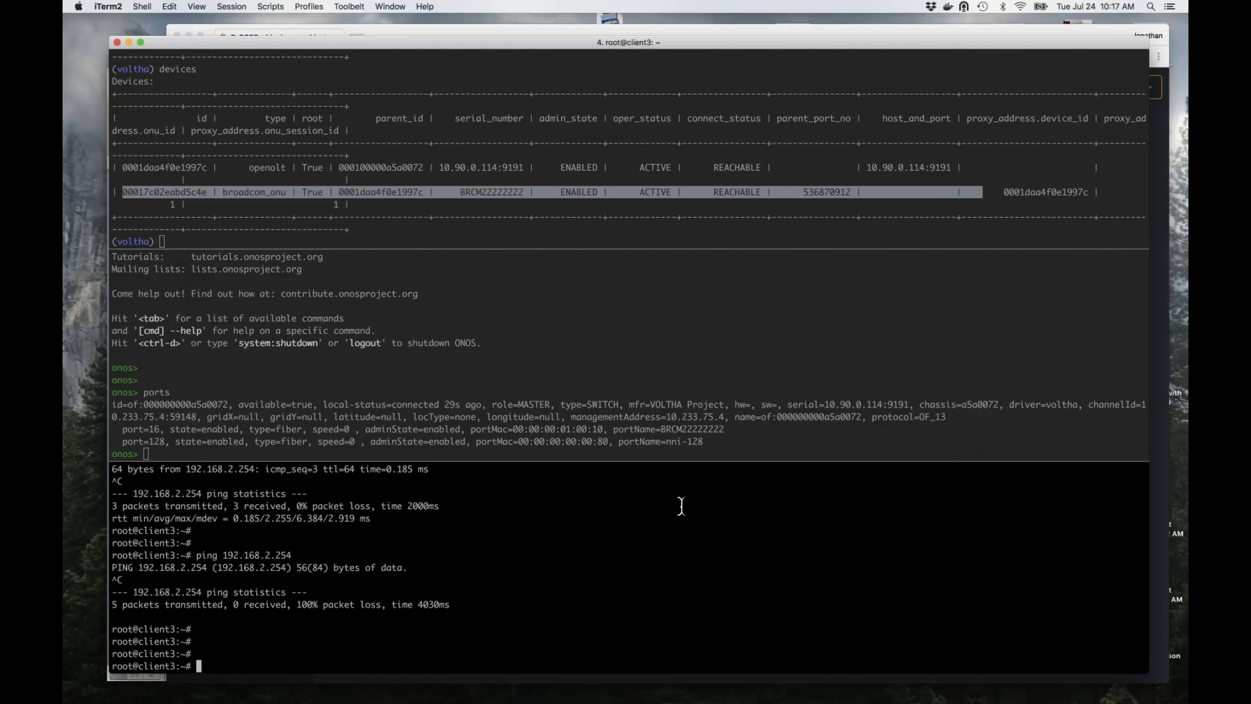
pyautogui.click(553, 383)
pyautogui.press('Return')
pyautogui.press('Return')
pyautogui.press('Return')
pyautogui.write('aa-')
pyautogui.press('BackSpace')
pyautogui.write('a-users')
pyautogui.press('Return')
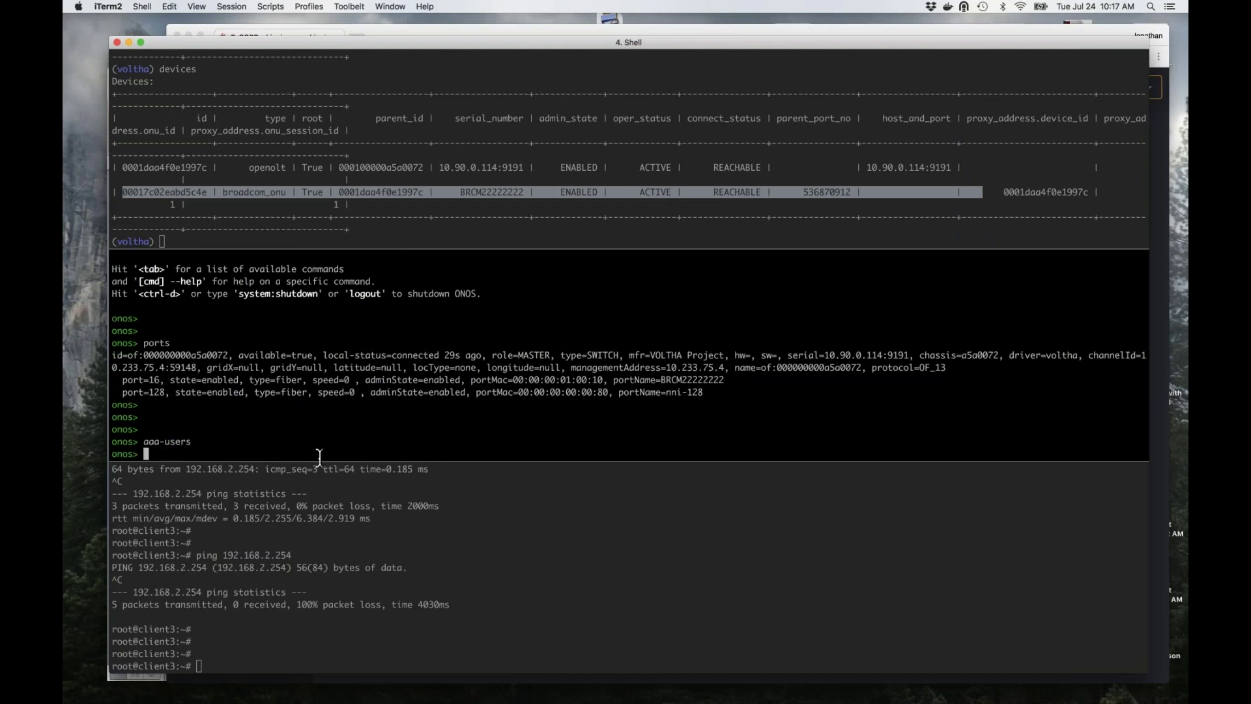
# Run wpa_supplicant on the client's eth1 and highlight the authentication completed successfully message.
pyautogui.click(323, 619)
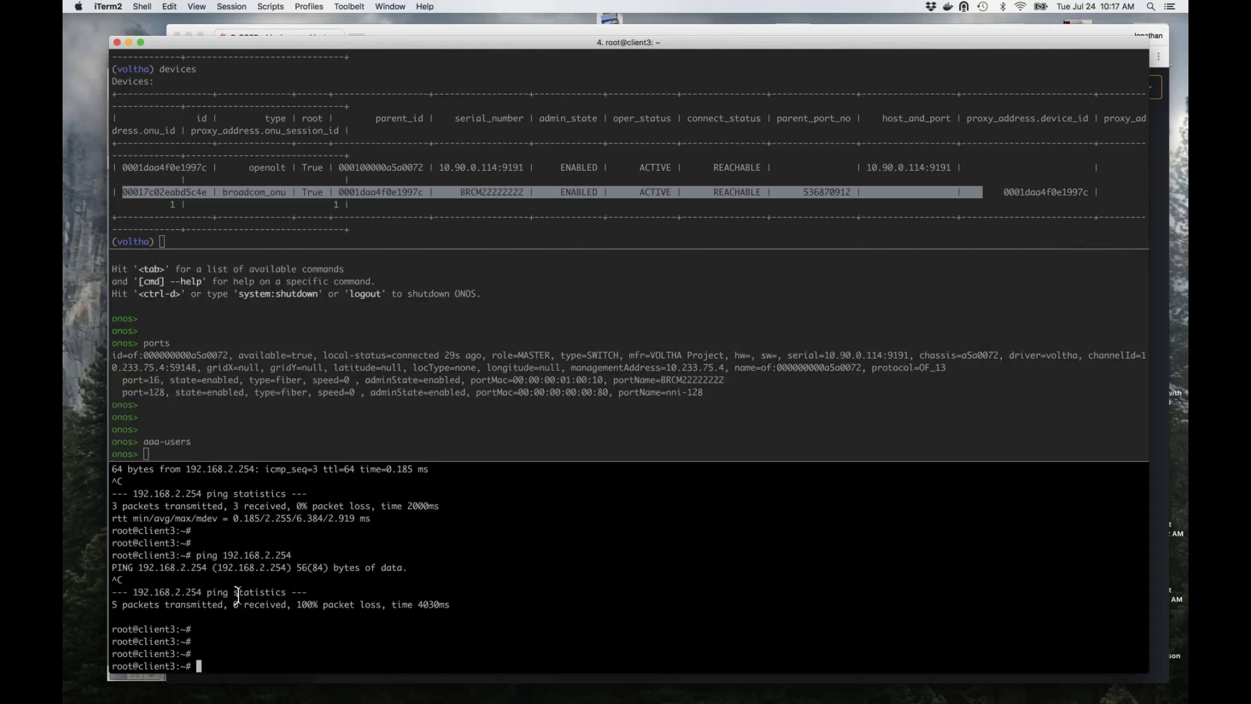
pyautogui.press('super+v')
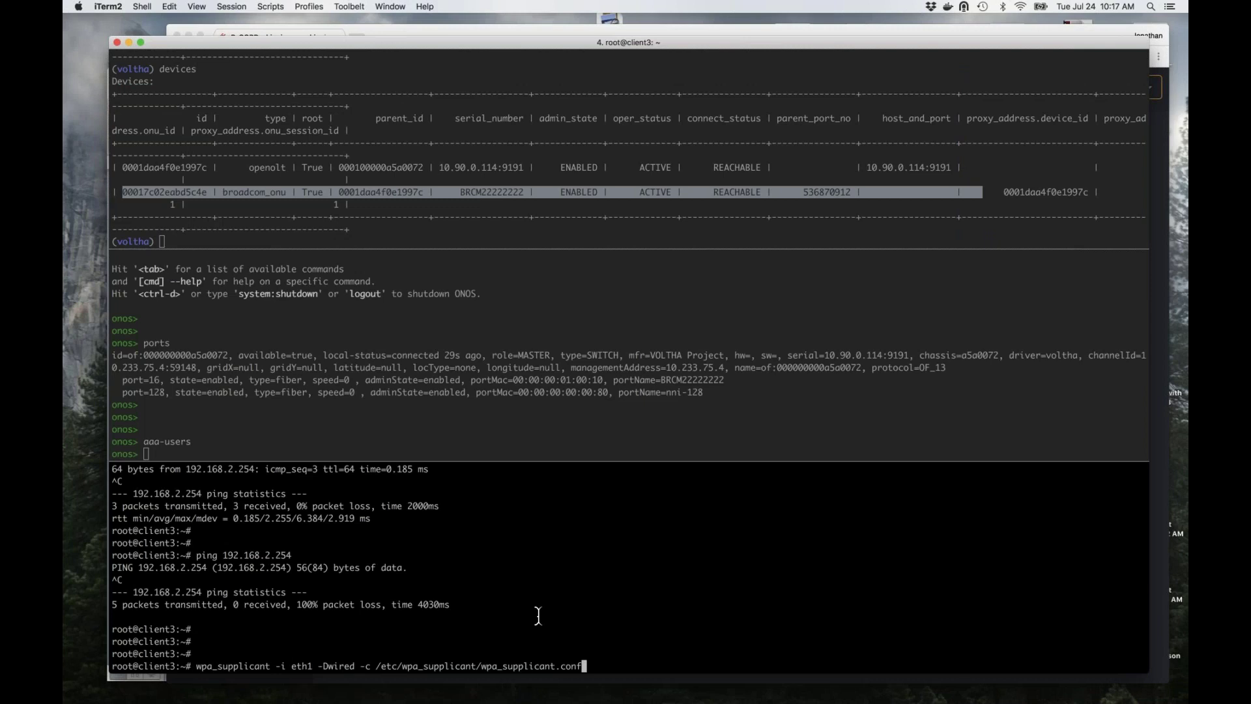
pyautogui.press('Return')
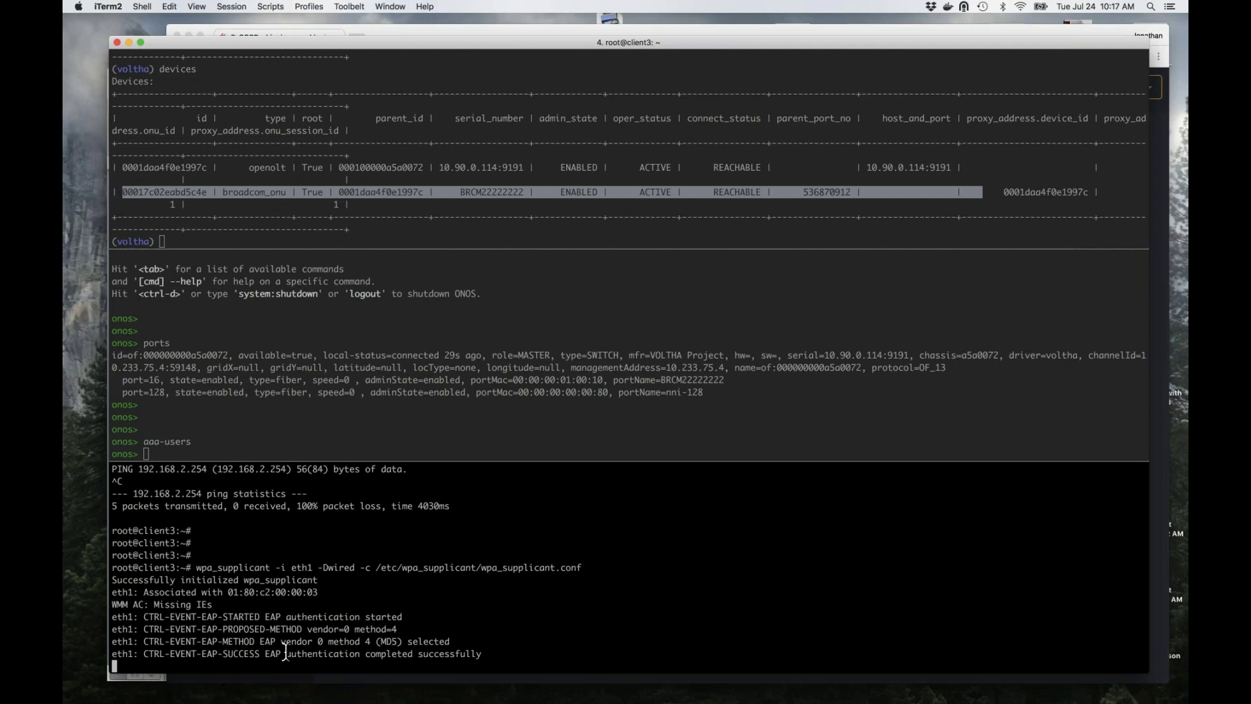
pyautogui.moveTo(282, 654); pyautogui.dragTo(546, 653)
# Rerun aaa-users in ONOS and highlight the user's AUTHORIZED state on port 16.
pyautogui.click(178, 397)
pyautogui.press('Up')
pyautogui.press('Return')
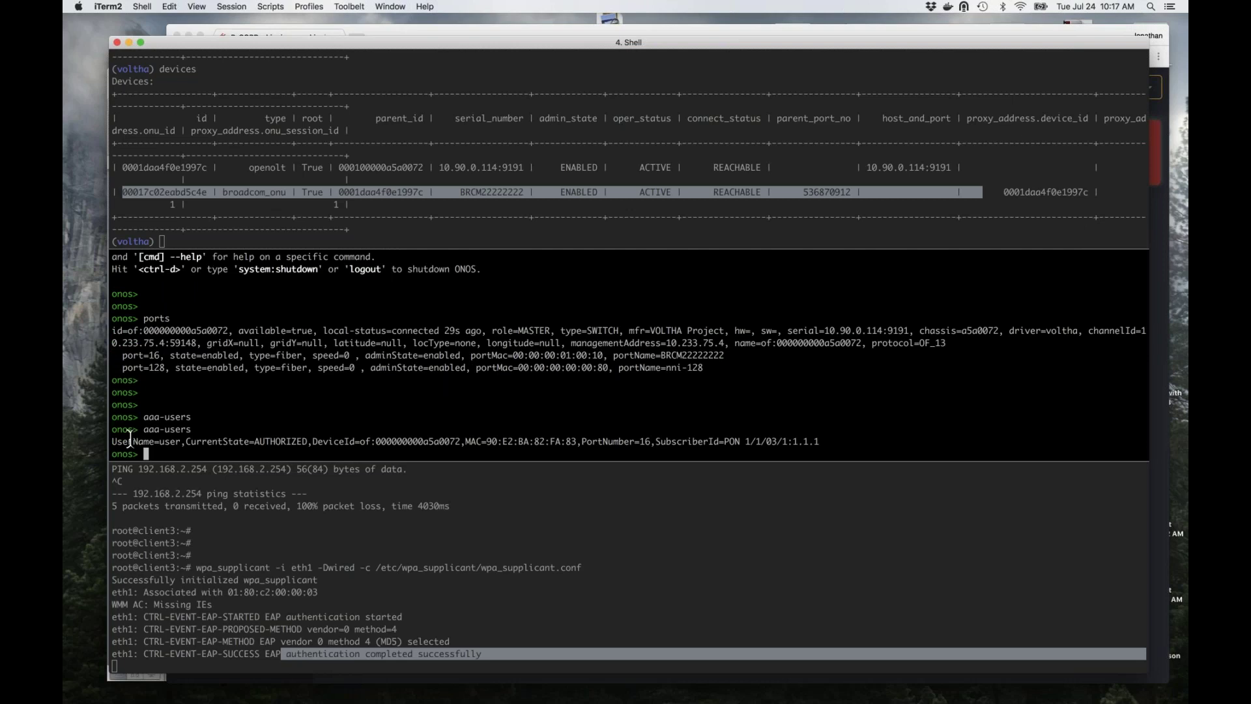
pyautogui.doubleClick(263, 442)
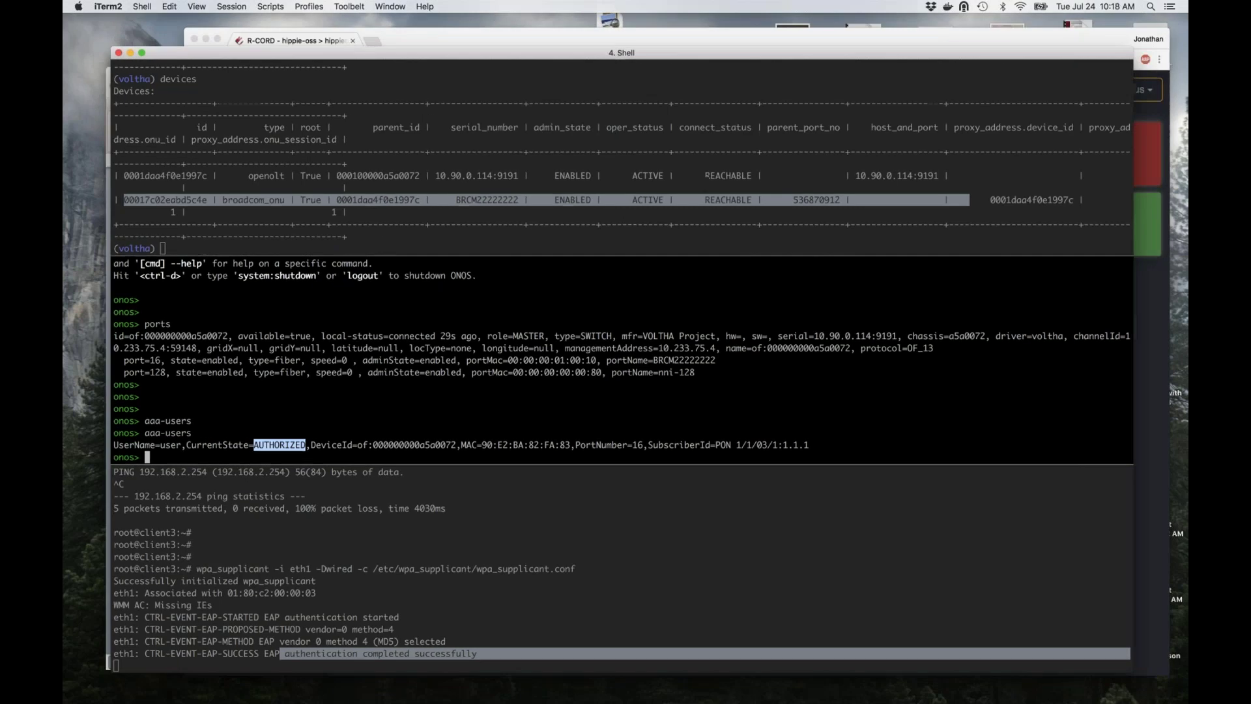
pyautogui.hotkey('ctrl', 'Up')
# Open Rcord > RCORD Subscribers and scroll to QQClient's ONU BRCM22222222 and enabled status.
pyautogui.click(897, 366)
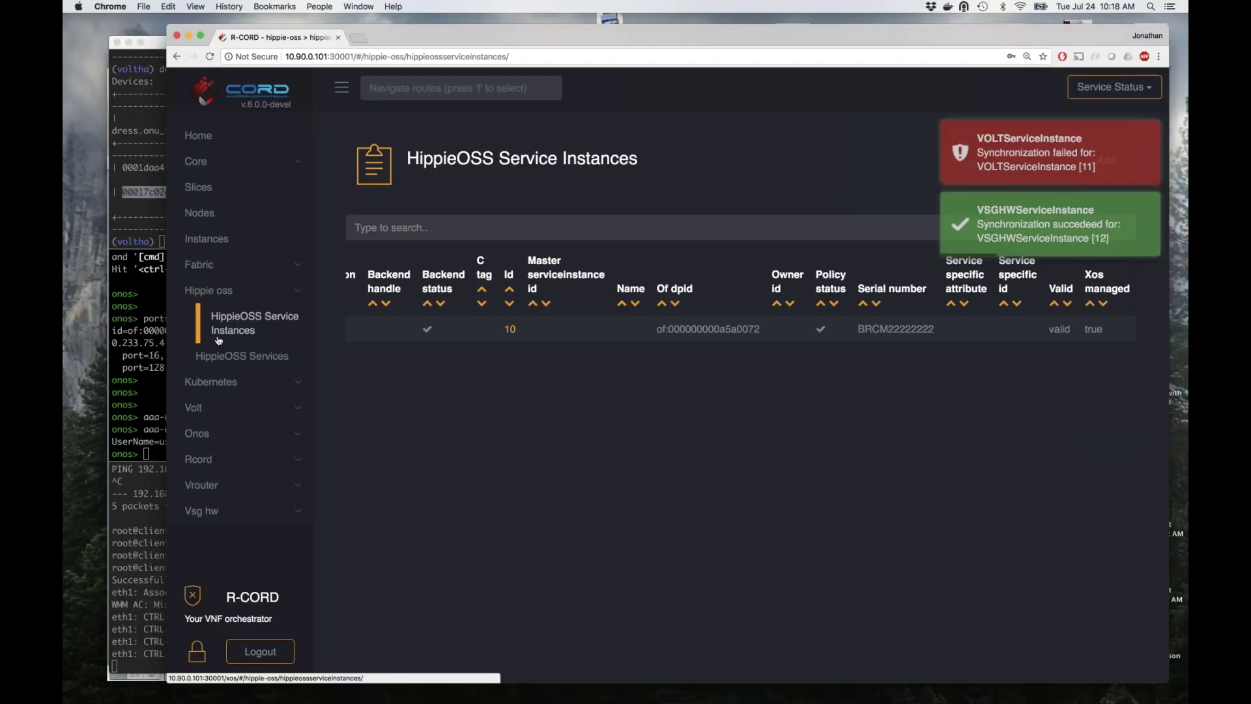
pyautogui.hscroll(-3, 416, 323)
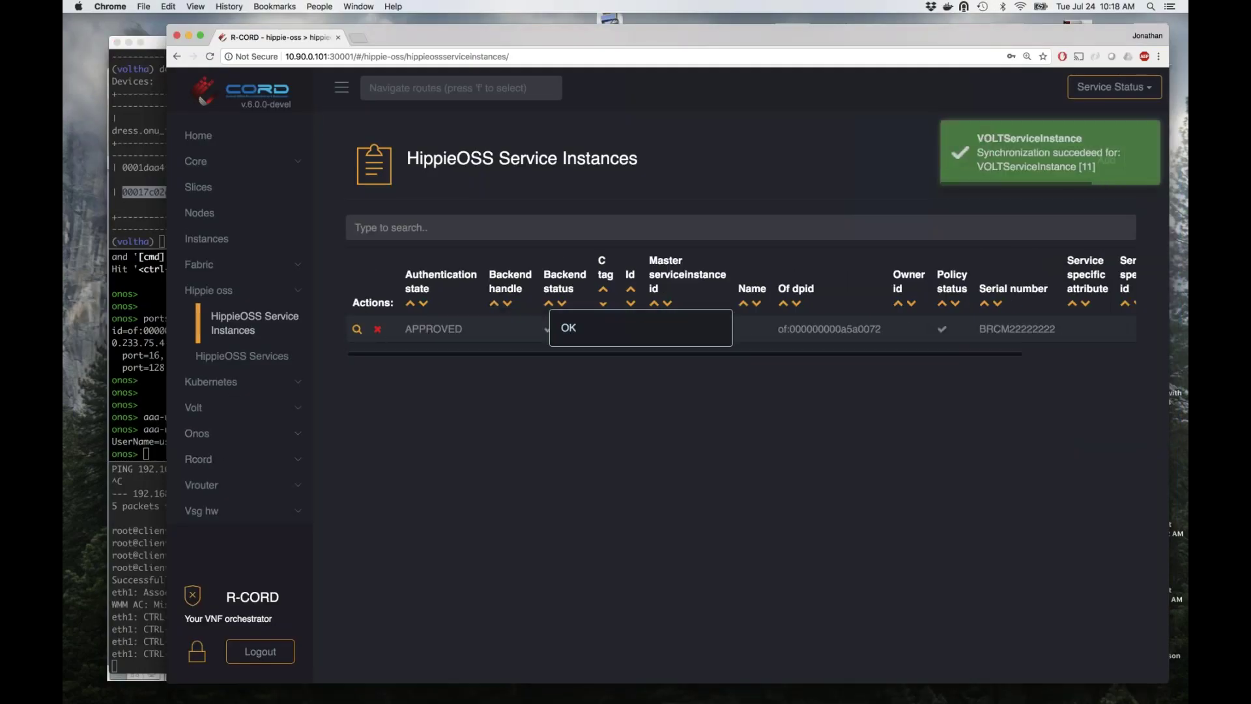
pyautogui.click(294, 463)
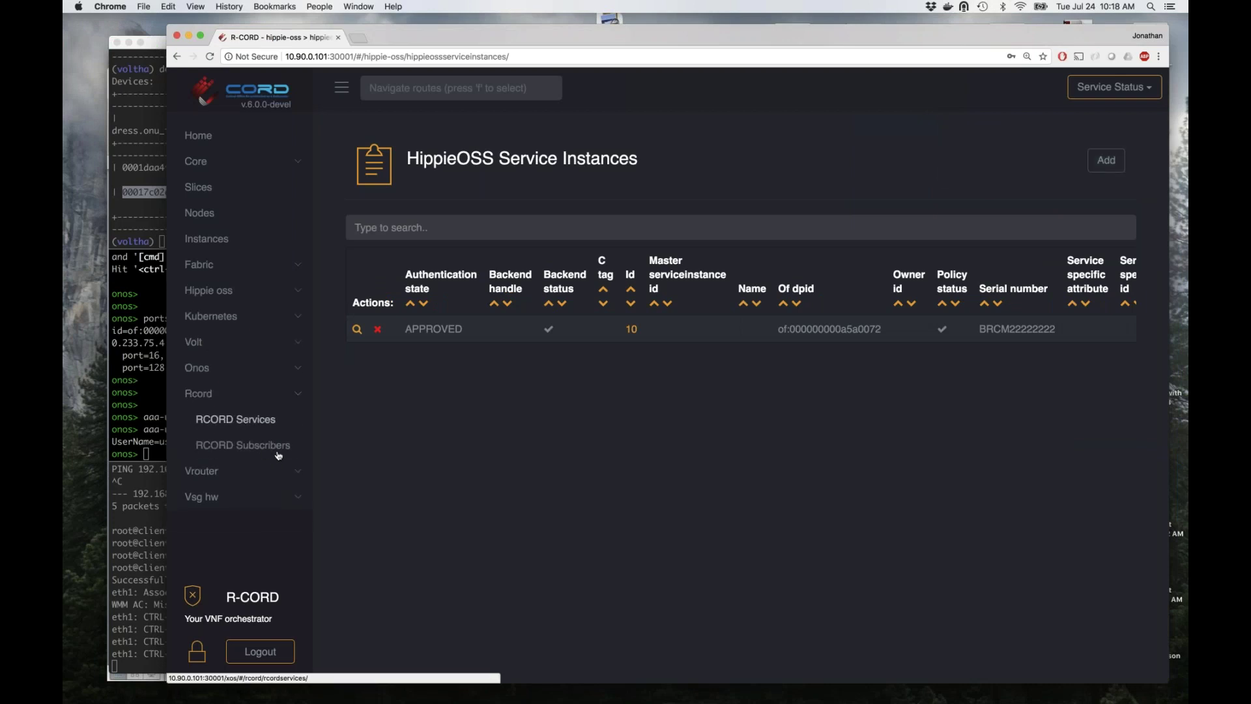
pyautogui.click(273, 449)
pyautogui.hscroll(10, 742, 346)
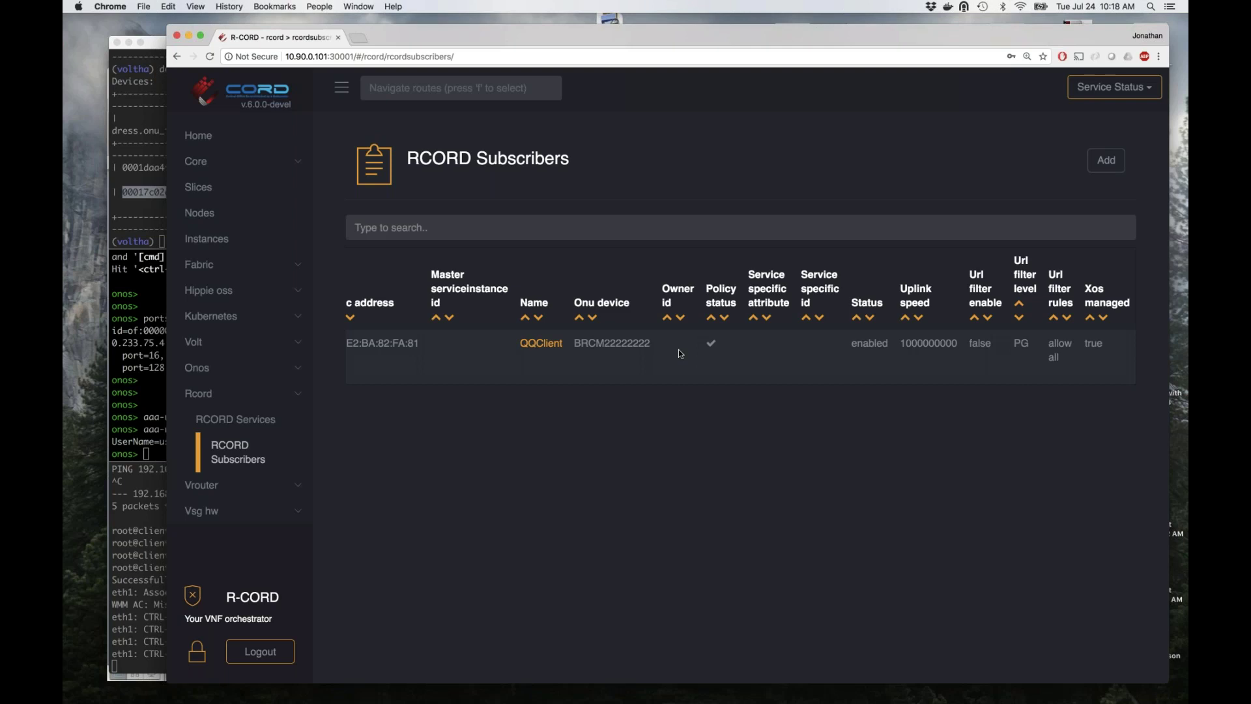
# Run subscribers in ONOS, showing port 16 with cvlan 111.
pyautogui.click(147, 423)
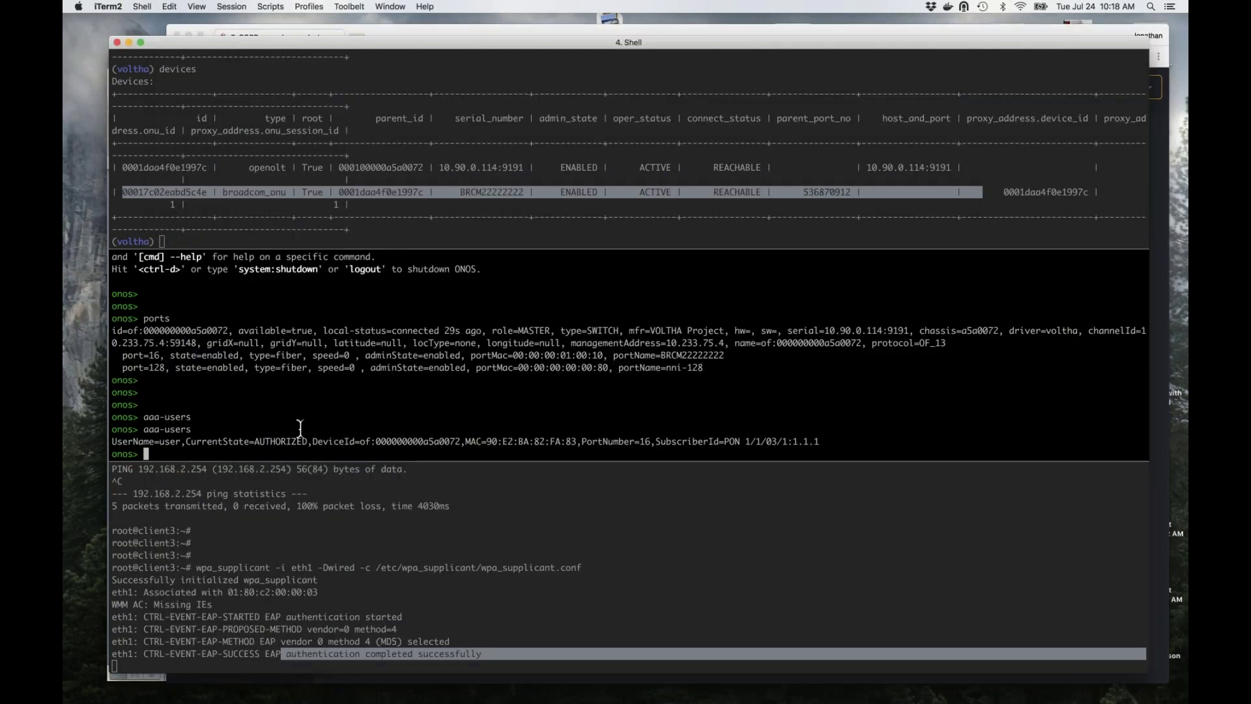
pyautogui.press('Return')
pyautogui.press('Return')
pyautogui.write('subscribers')
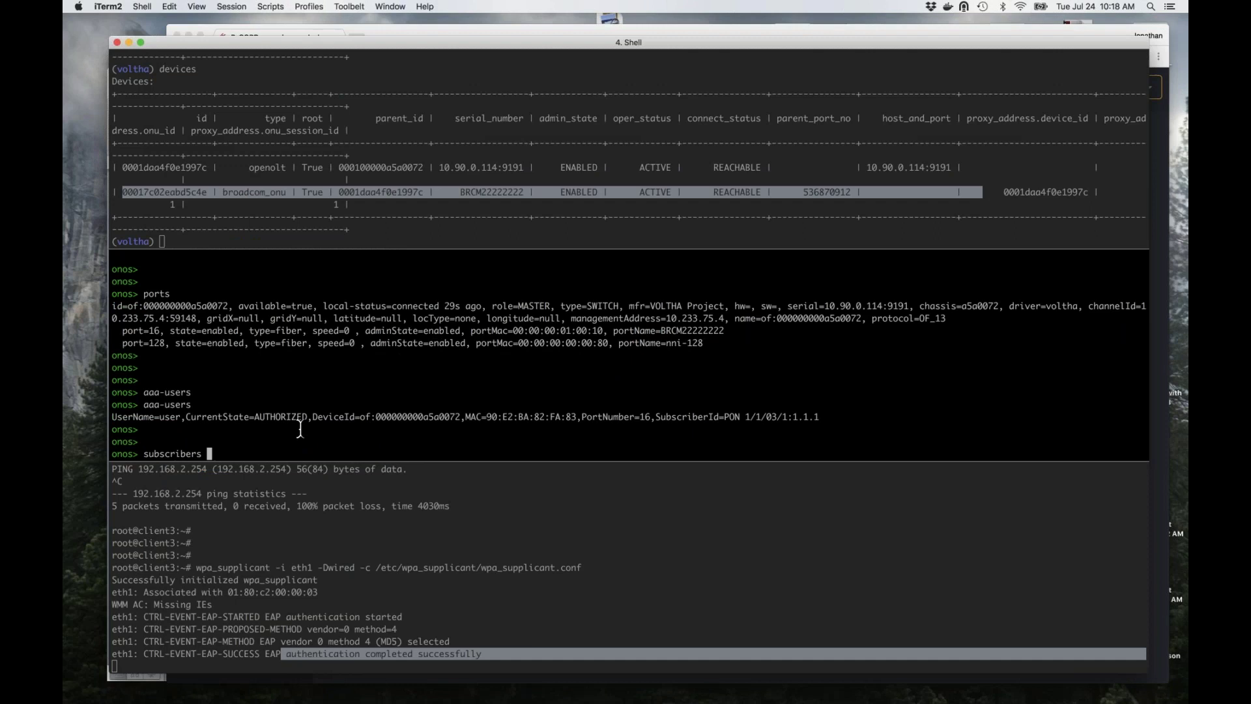
pyautogui.press('Return')
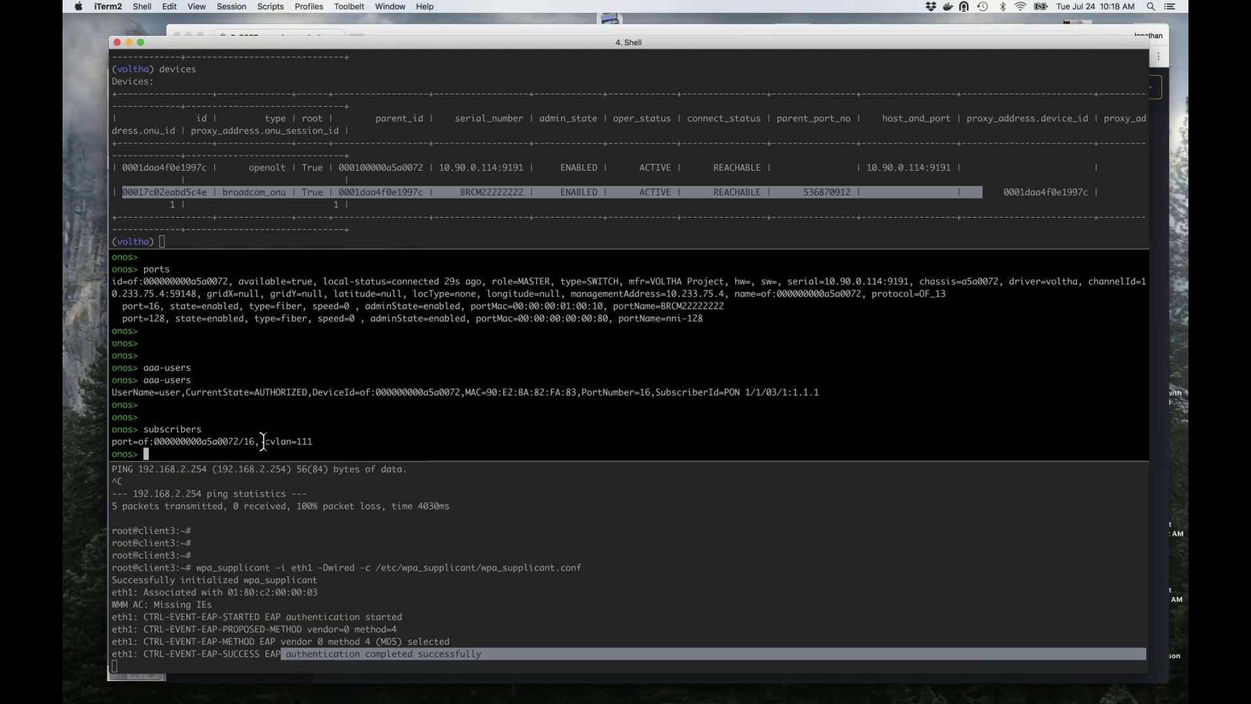
# Stop wpa_supplicant on client3 with Ctrl+C and enter 'dhclient eth1' at the prompt.
pyautogui.click(263, 515)
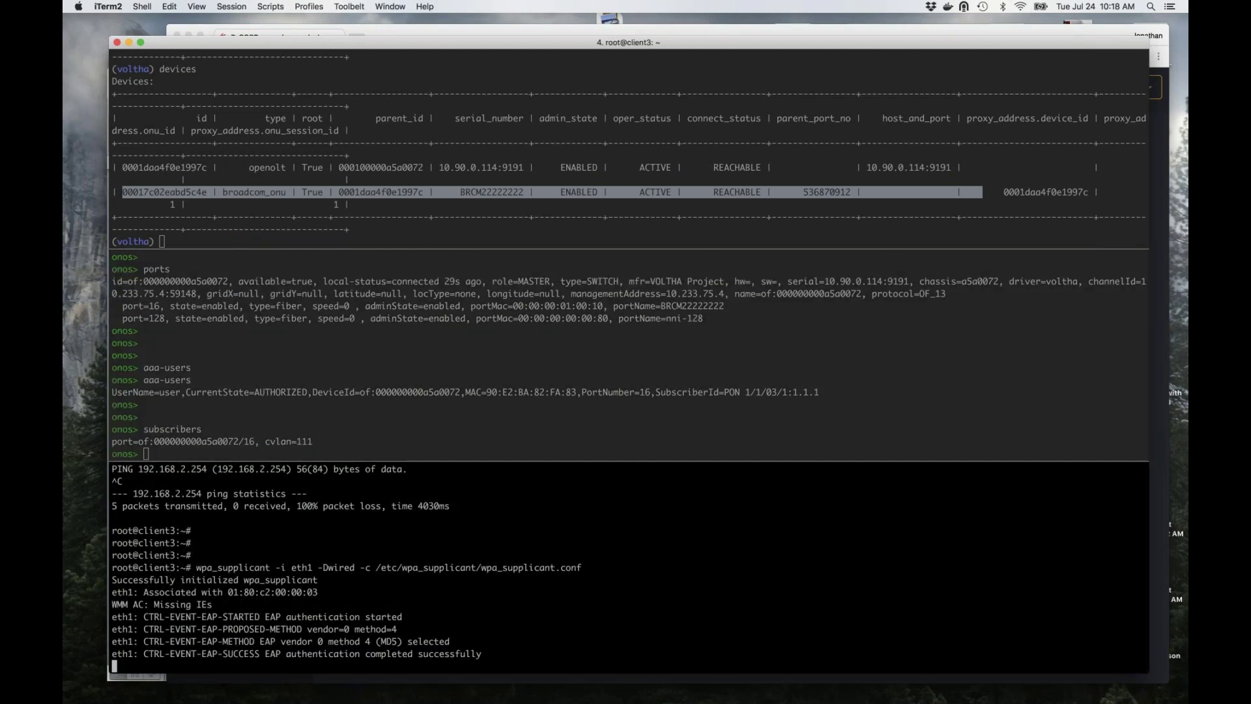
pyautogui.hotkey('ctrl', 'c')
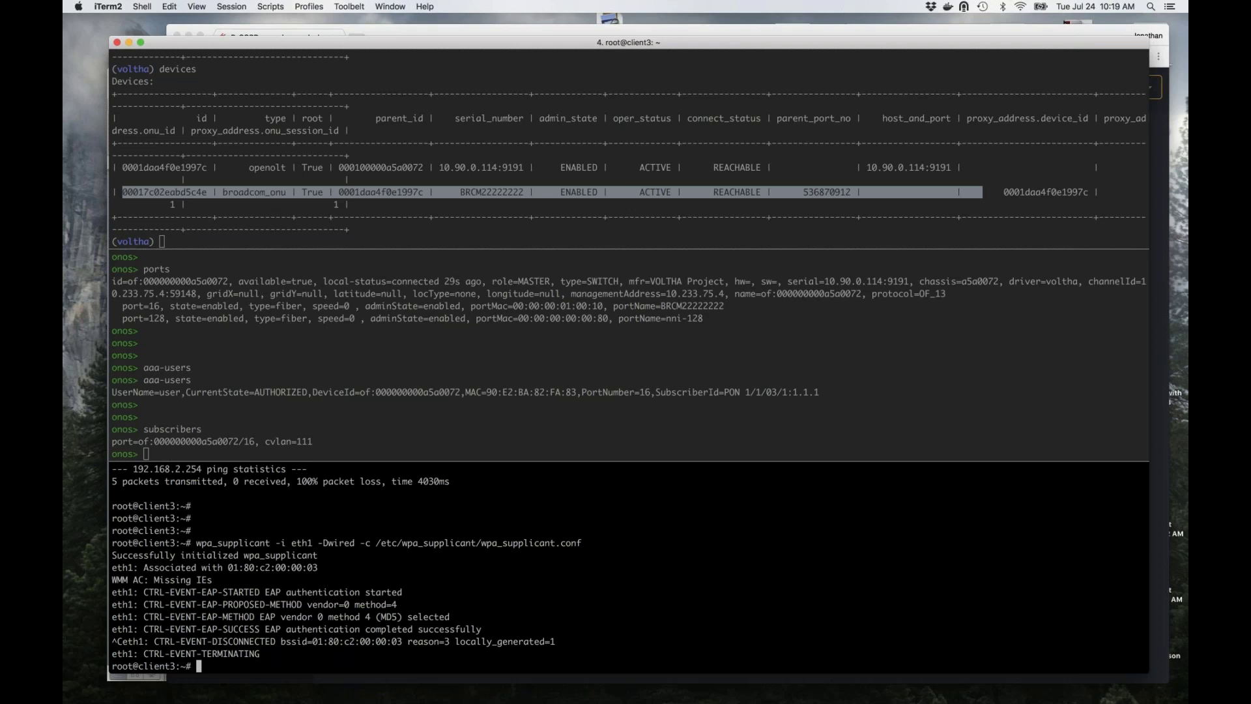
pyautogui.press('Return')
pyautogui.press('Return')
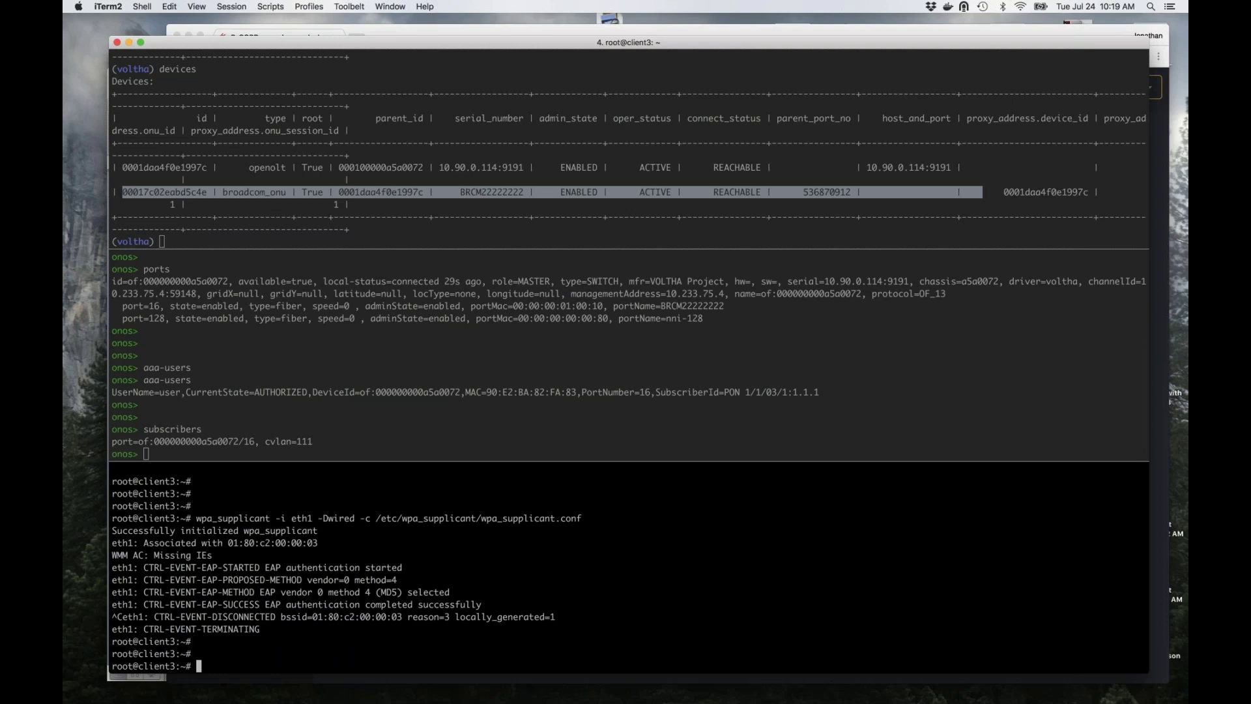
pyautogui.write('dhclient eth1')
# Run dhcpl2relay-allocations in ONOS before the client requests an address.
pyautogui.click(484, 343)
pyautogui.press('Return')
pyautogui.press('Return')
pyautogui.press('Return')
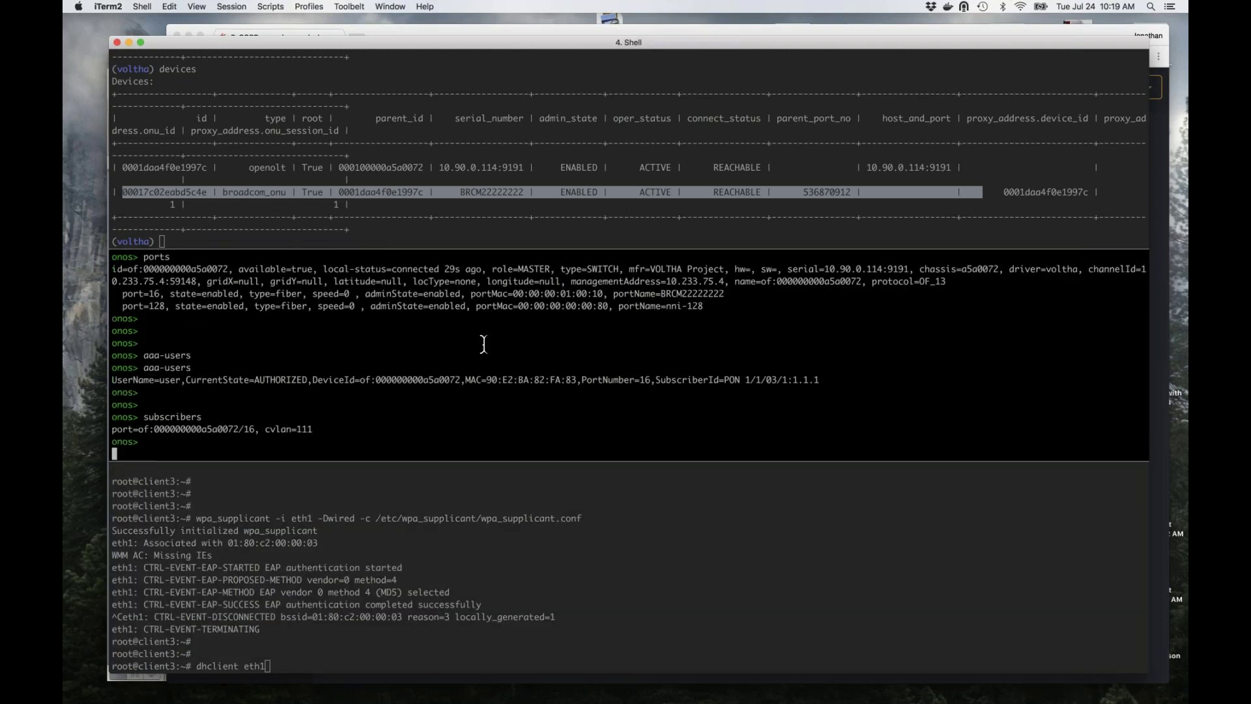
pyautogui.write('dhc')
pyautogui.press('Tab')
pyautogui.press('Return')
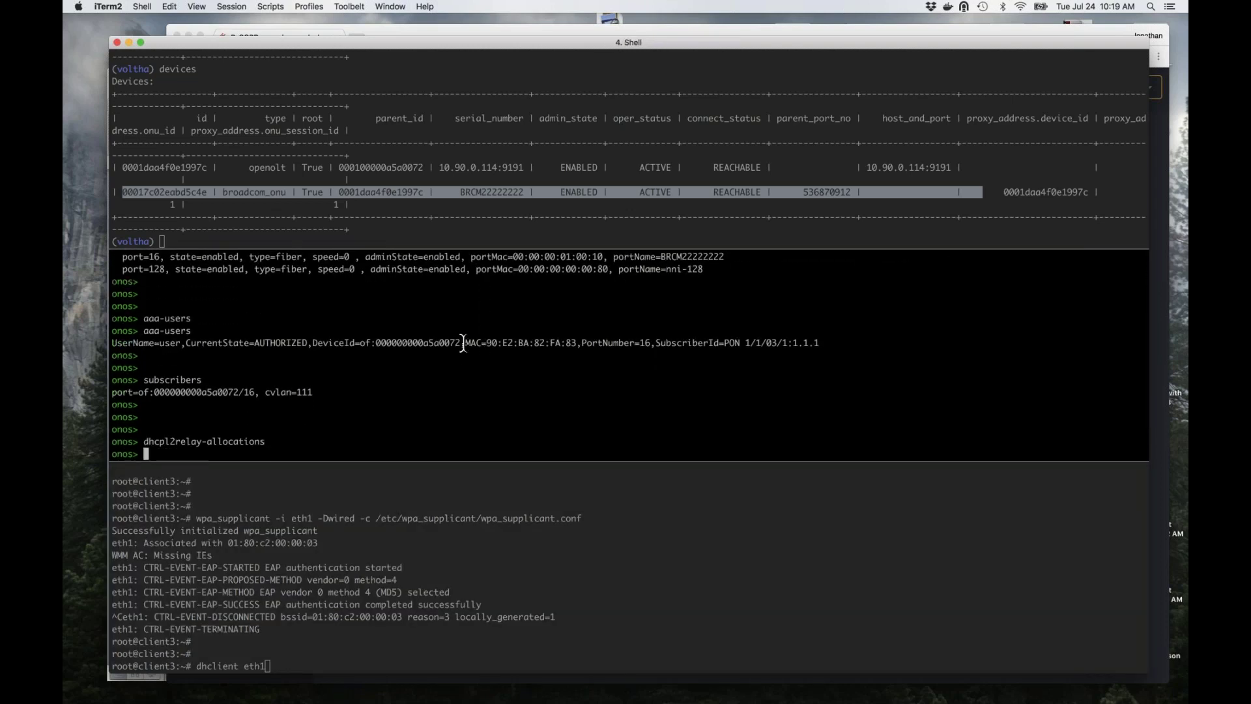
pyautogui.moveTo(112, 442); pyautogui.dragTo(267, 447)
pyautogui.click(290, 454)
# Run dhclient eth1 on client3, then rerun dhcpl2relay-allocations showing 192.168.2.2 allocated.
pyautogui.click(403, 629)
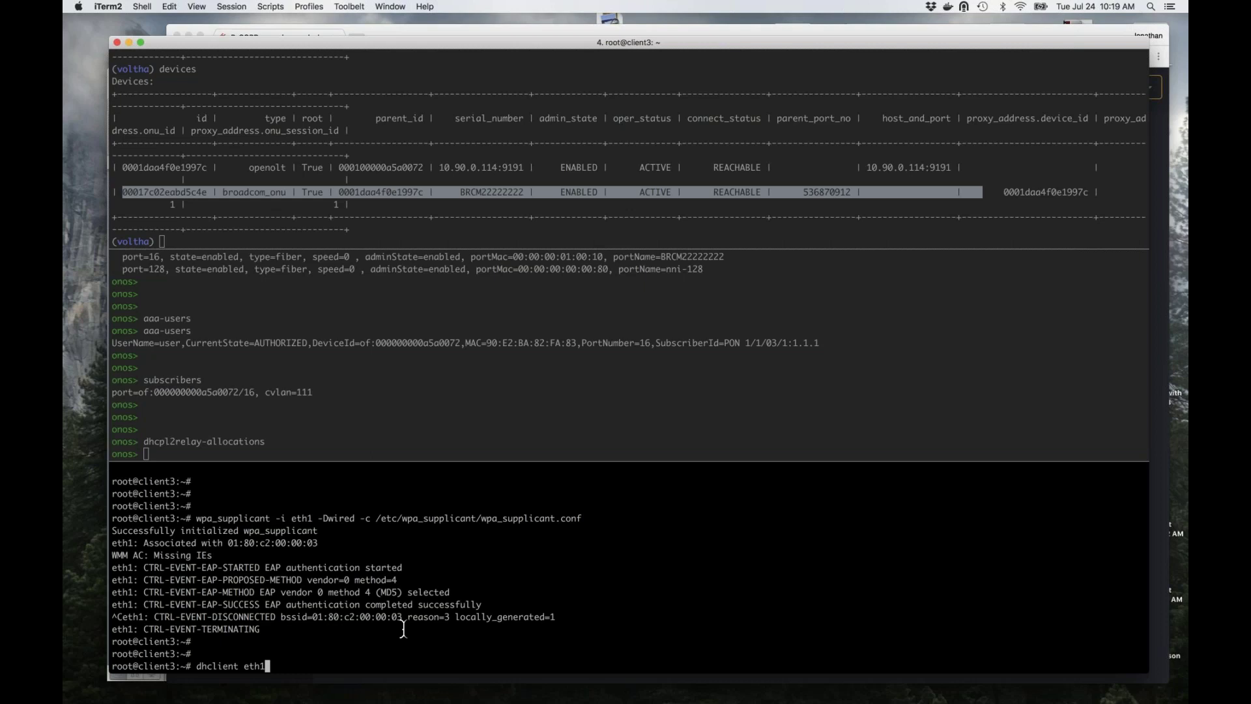
pyautogui.press('Return')
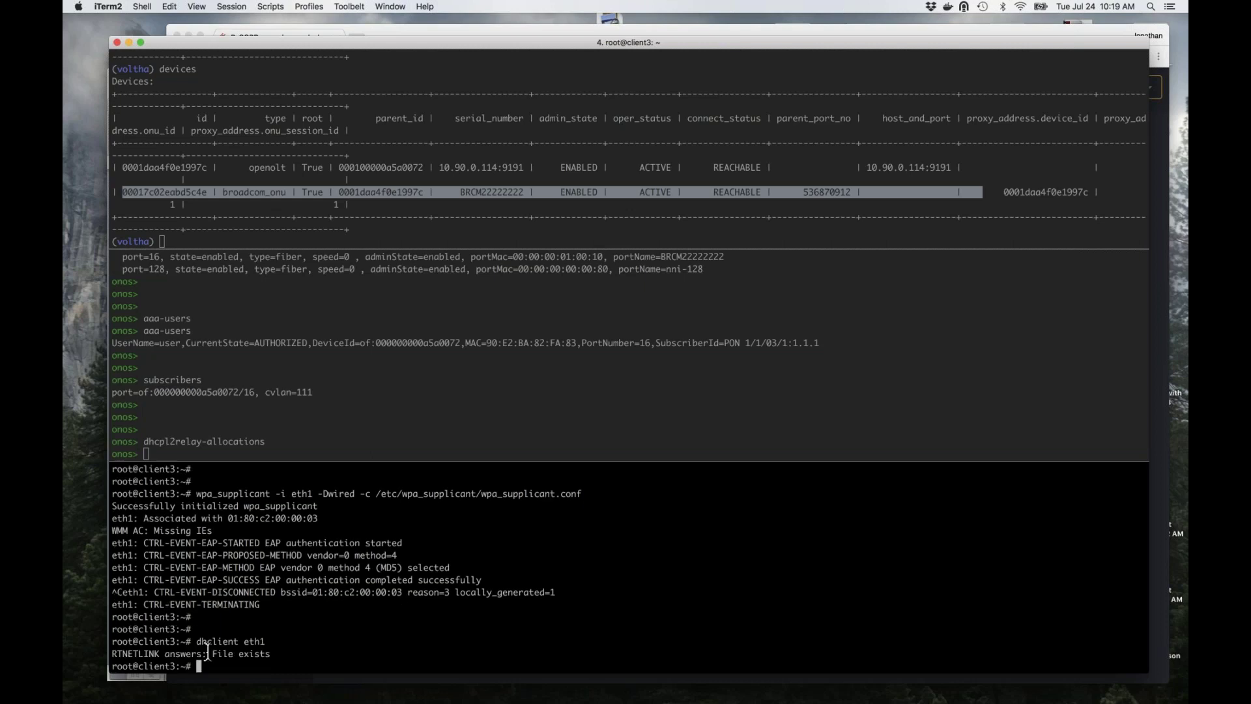
pyautogui.click(302, 441)
pyautogui.press('Return')
pyautogui.press('Return')
pyautogui.press('Up')
pyautogui.press('Return')
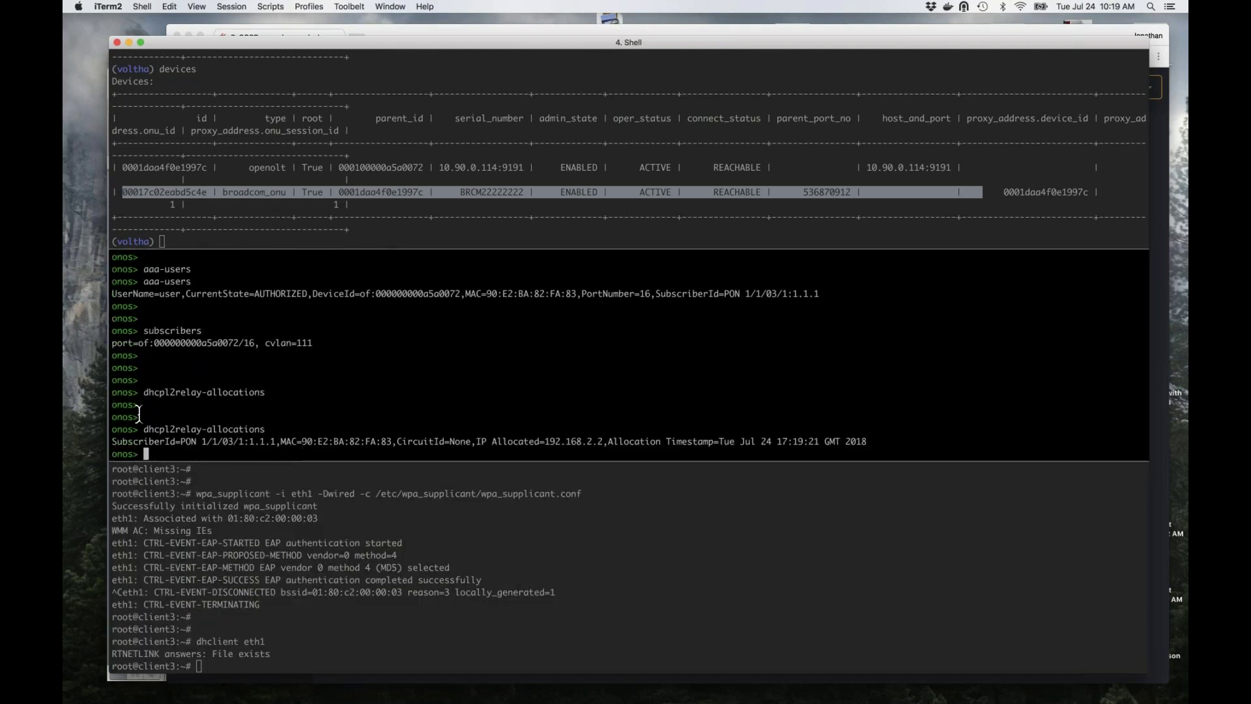
pyautogui.moveTo(112, 441); pyautogui.dragTo(387, 441)
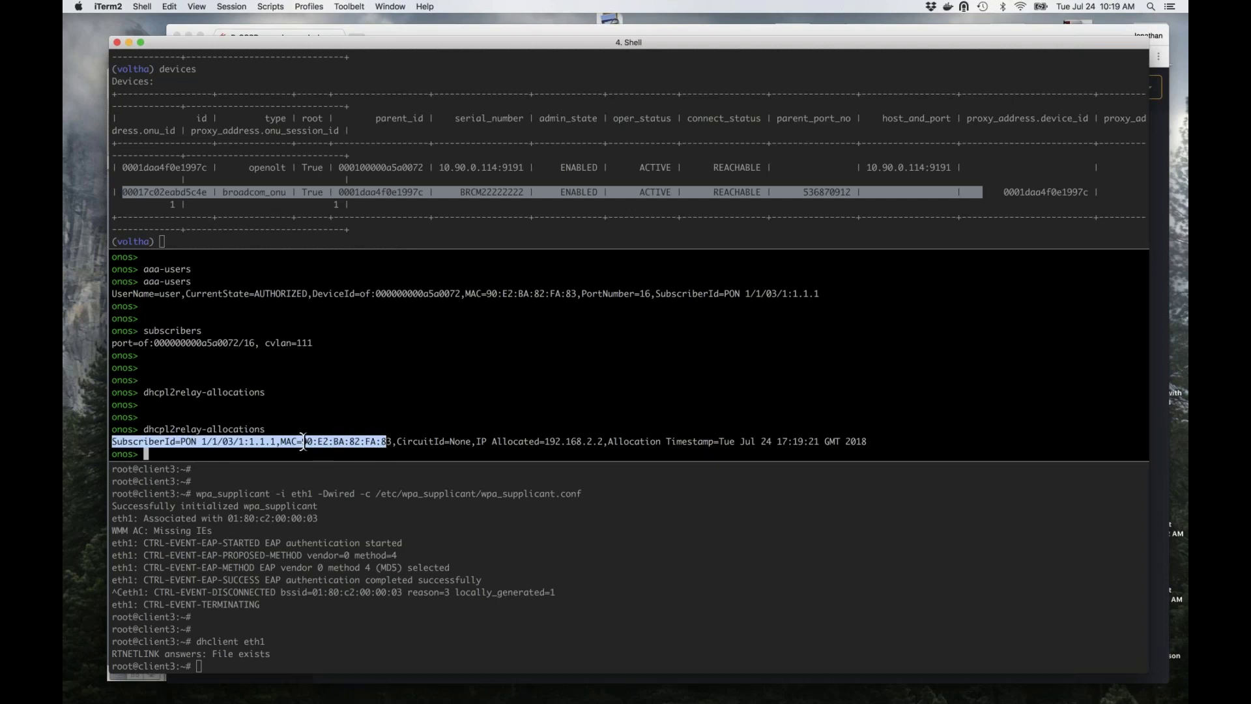
pyautogui.click(228, 442)
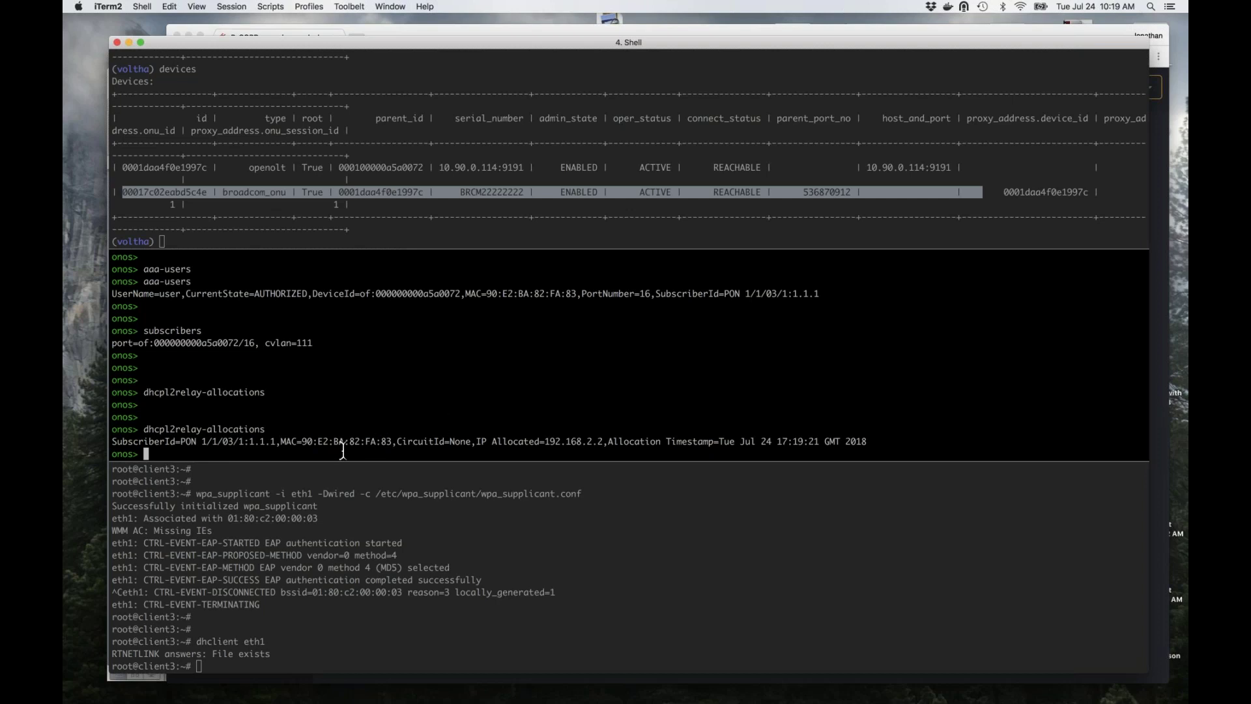
pyautogui.click(363, 595)
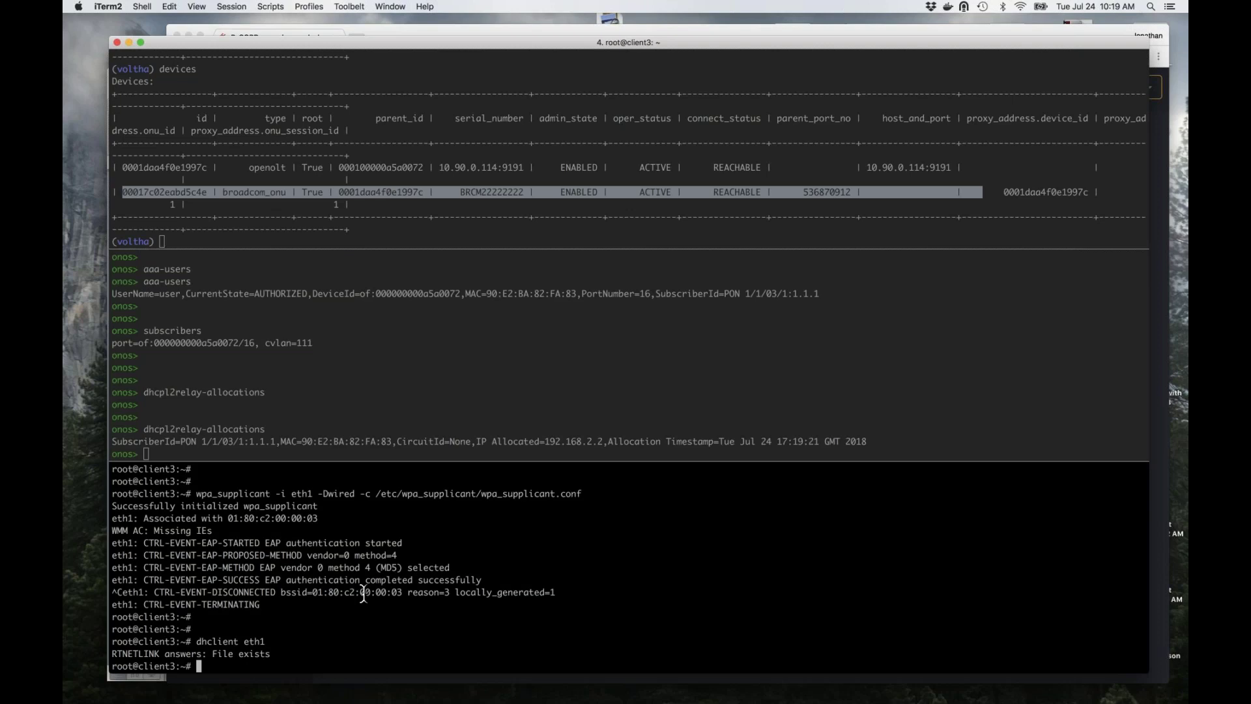
pyautogui.press('Return')
pyautogui.press('Return')
pyautogui.write('ping')
pyautogui.press('Tab')
pyautogui.press('Up')
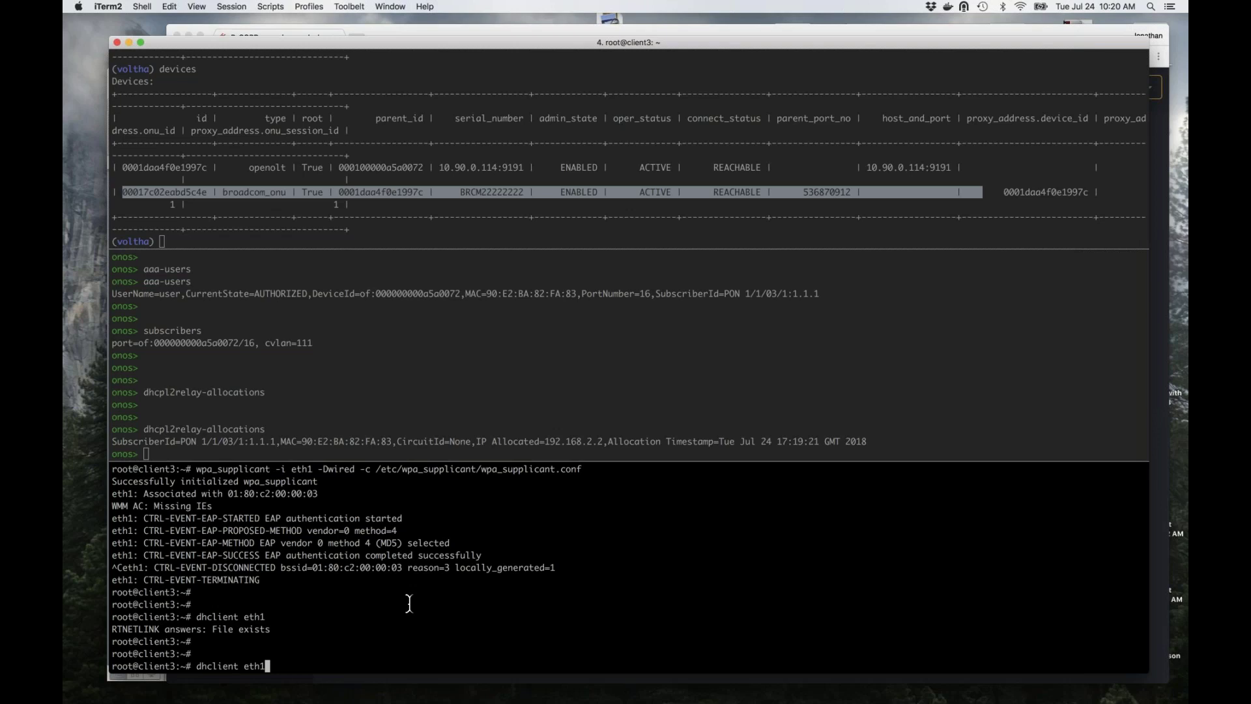
pyautogui.hotkey('ctrl', 'u')
# Ping 192.168.2.254 and then 8.8.8.8 from client3, stopping each with Ctrl+C.
pyautogui.write('ping 192.168.2.254')
pyautogui.press('Return')
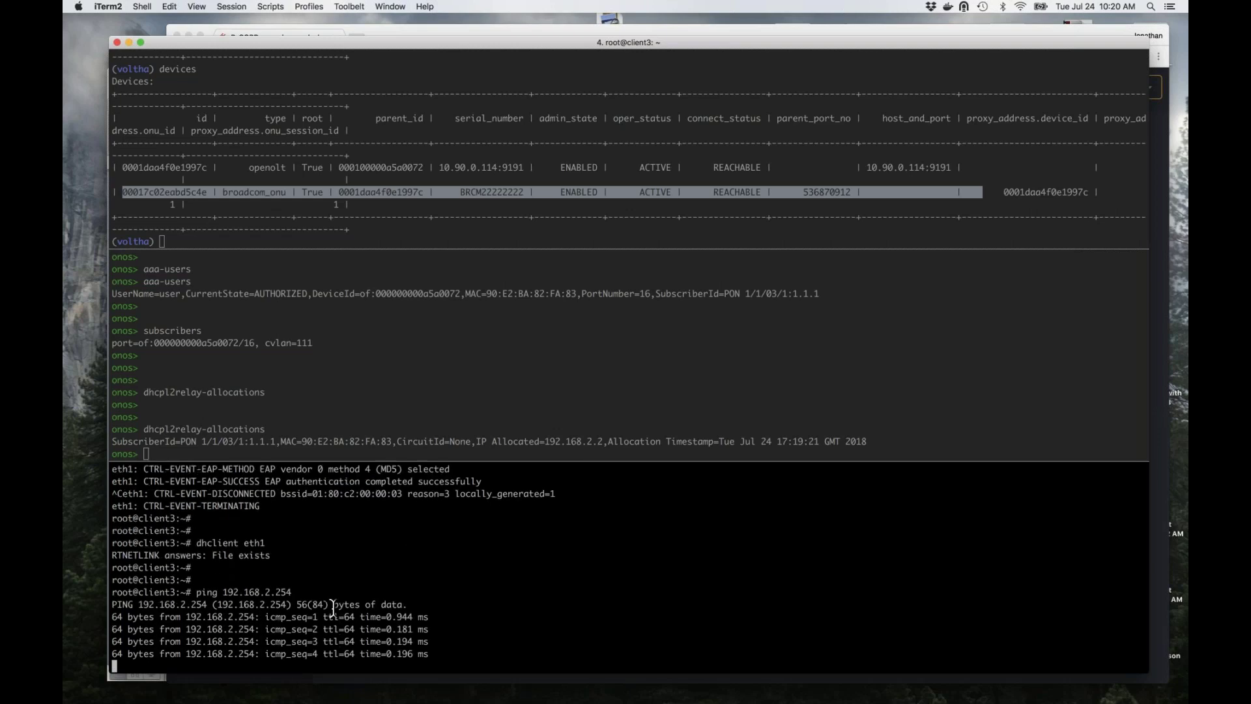
pyautogui.hotkey('ctrl', 'c')
pyautogui.write('ping')
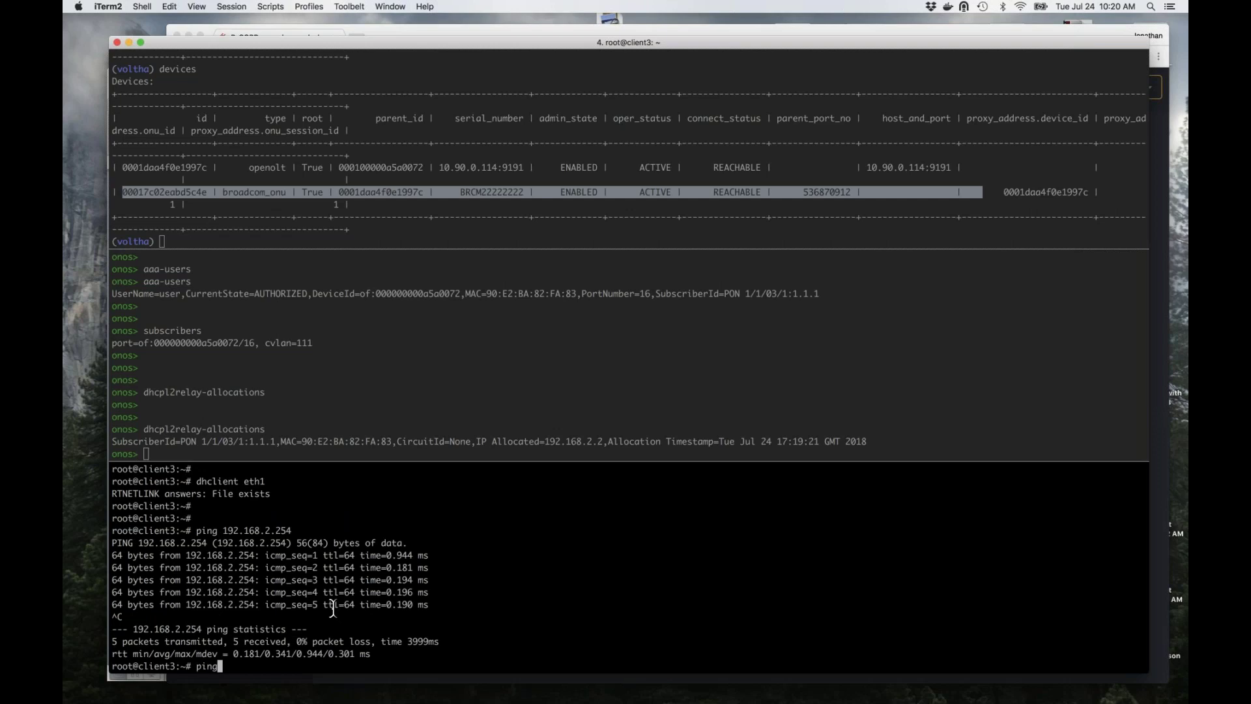
pyautogui.write(' 8.8.8.8')
pyautogui.press('Return')
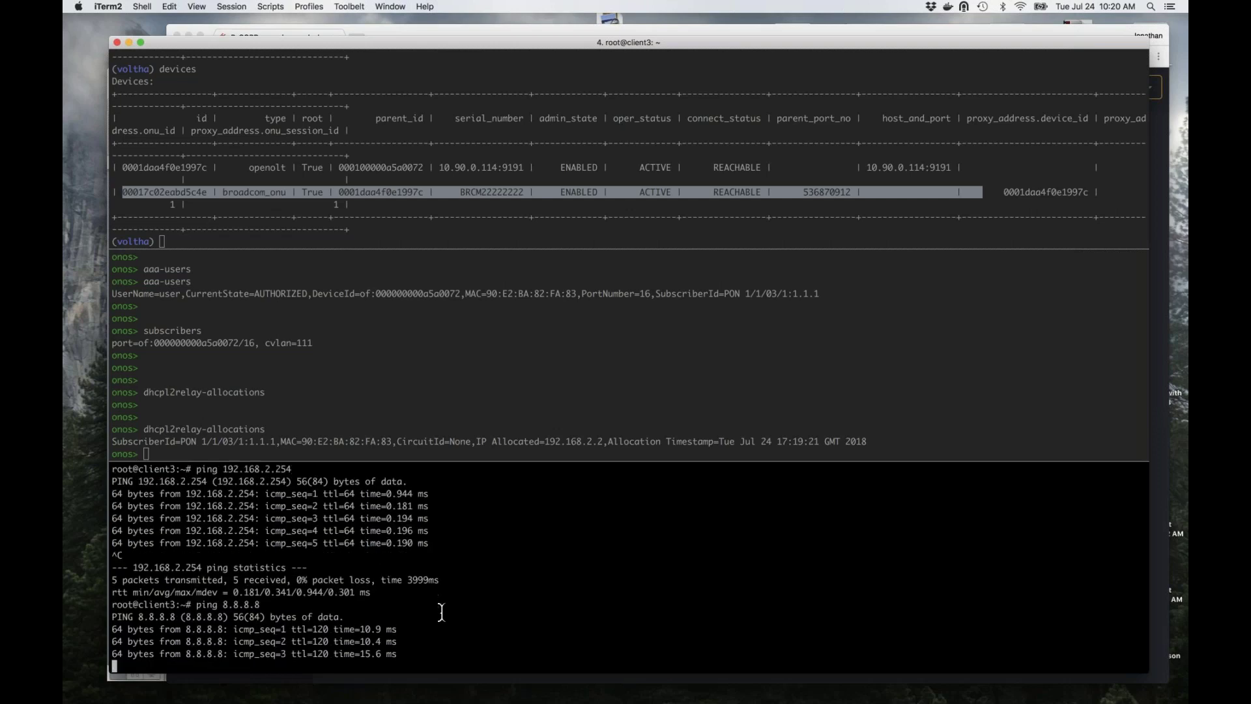
pyautogui.hotkey('ctrl', 'c')
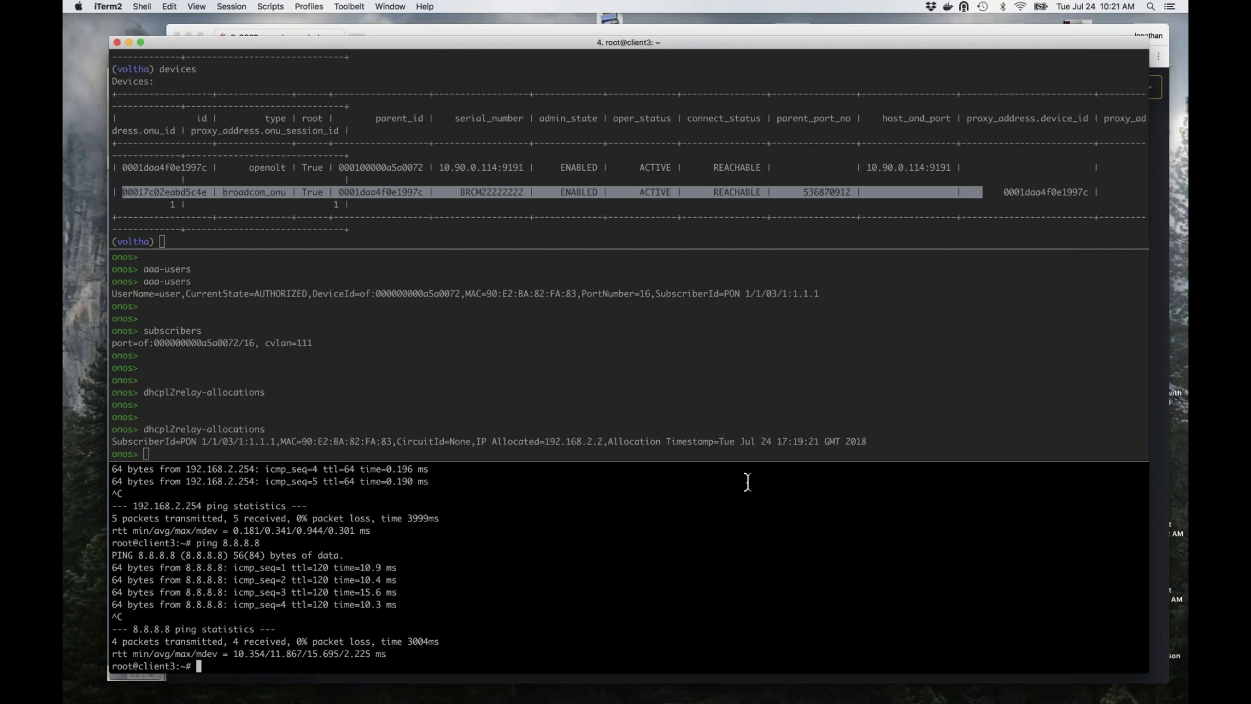
# Type the olts command at the ONOS prompt.
pyautogui.click(734, 421)
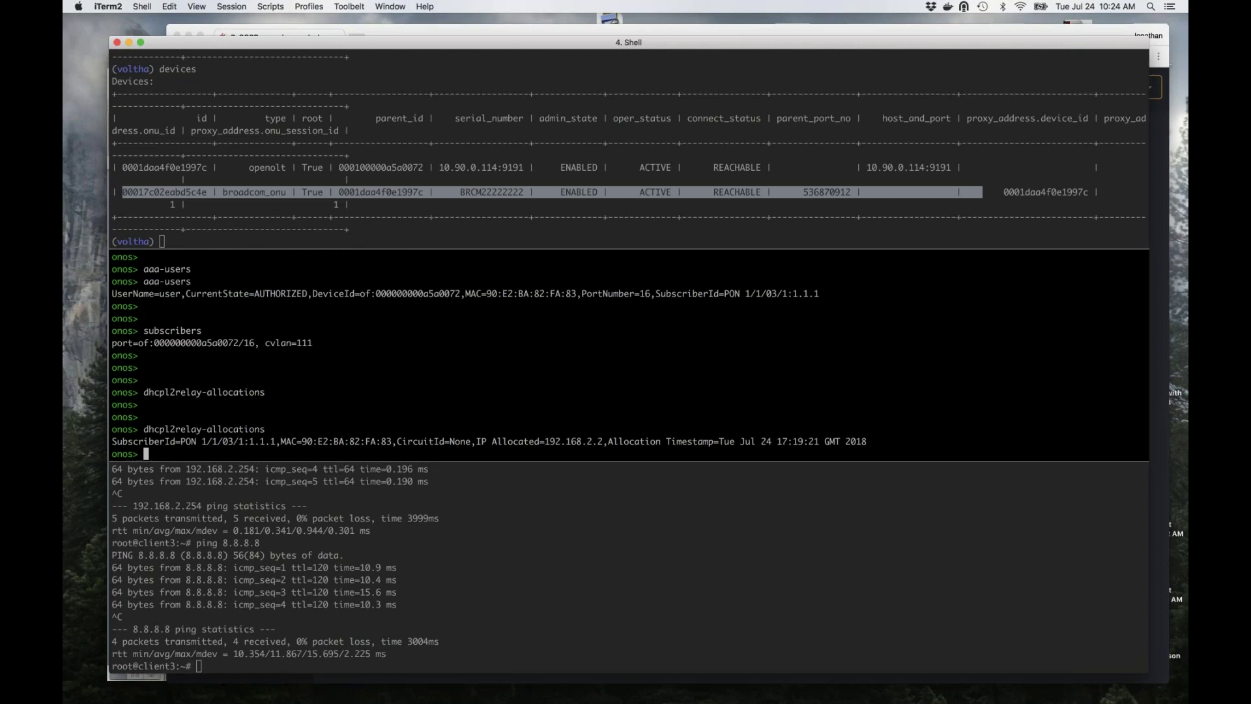
pyautogui.write('olts')
# Run olts and highlight OLT of:000000000a5a0072's vlan 222 and uplink 128 lines.
pyautogui.press('Return')
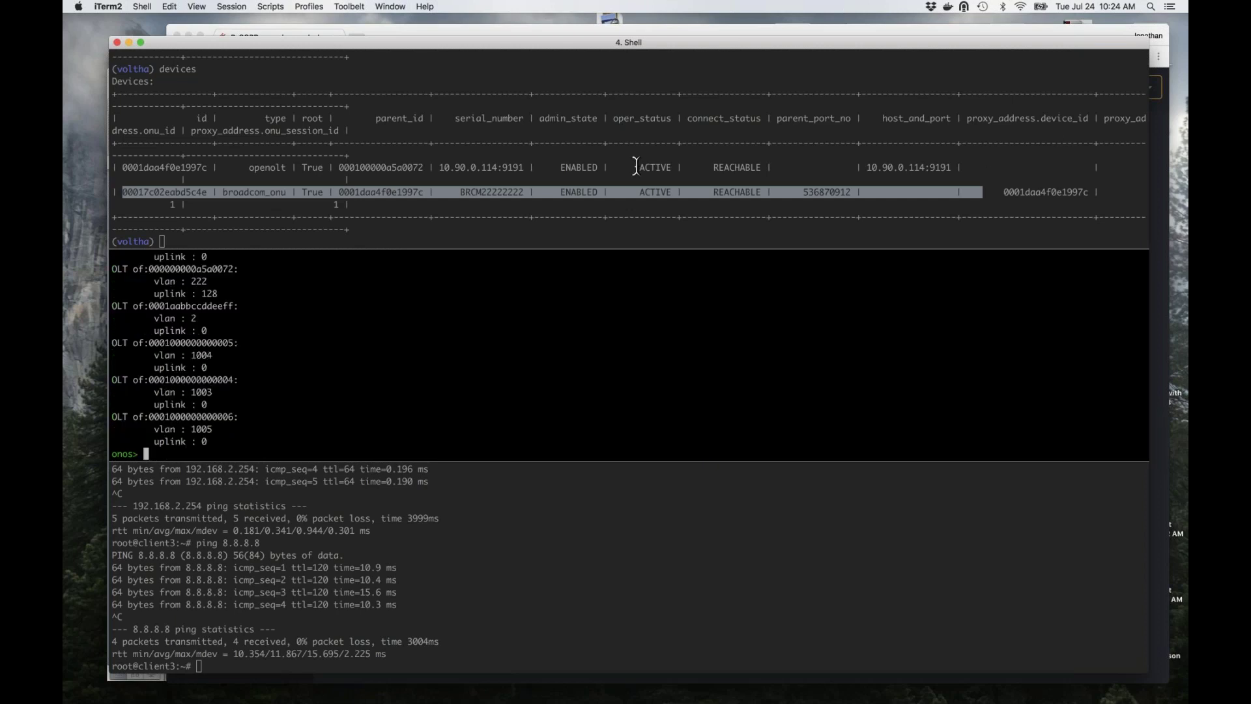
pyautogui.moveTo(149, 269); pyautogui.dragTo(245, 294)
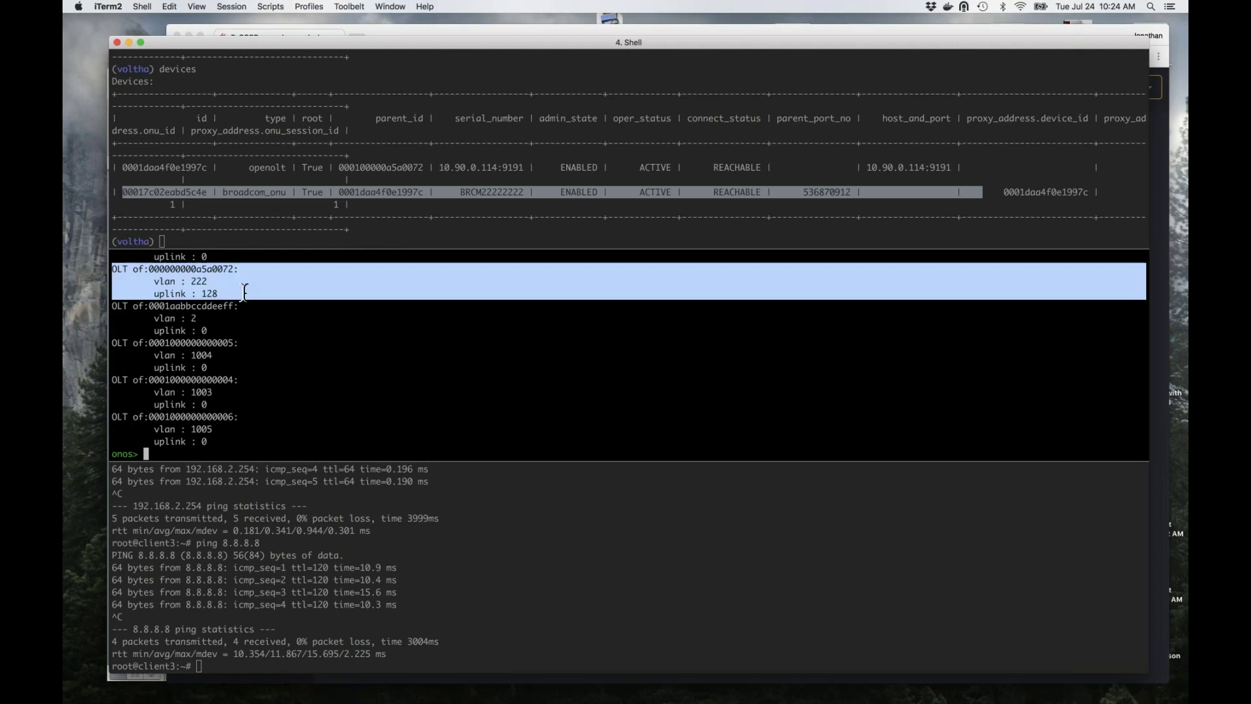